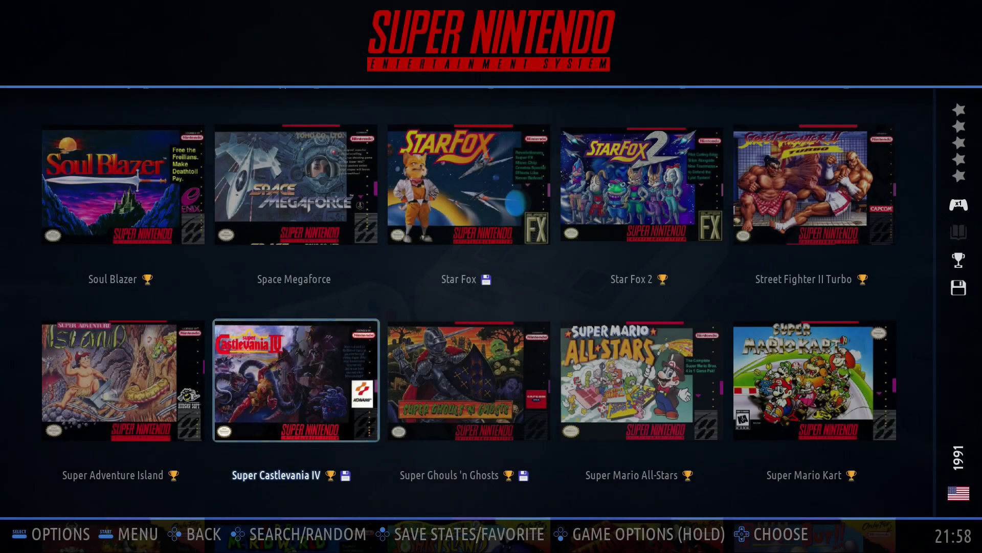
Switch the game list from Super Nintendo to Nintendo 64, then on to Game Boy Color
{"action": "key", "text": "Page_Down"}
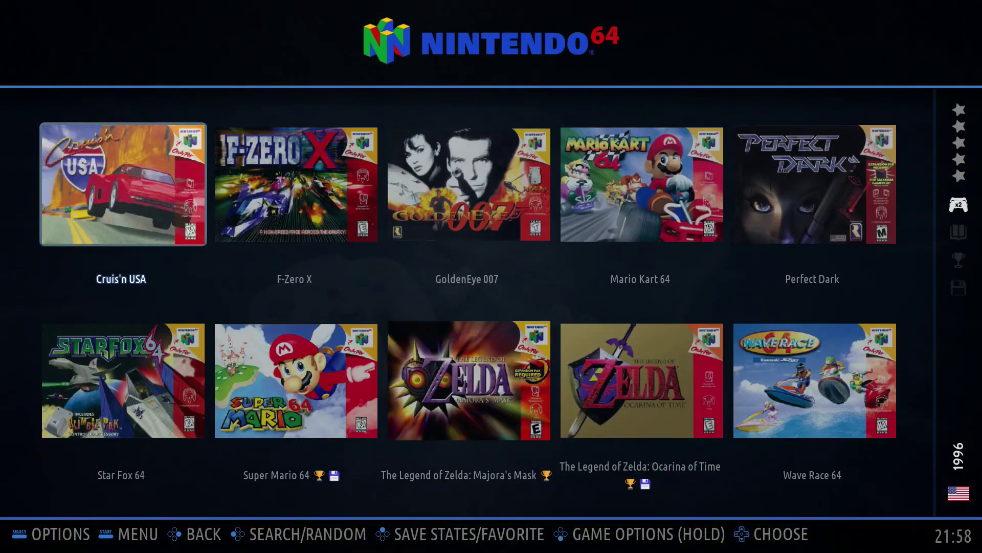
{"action": "key", "text": "Page_Down"}
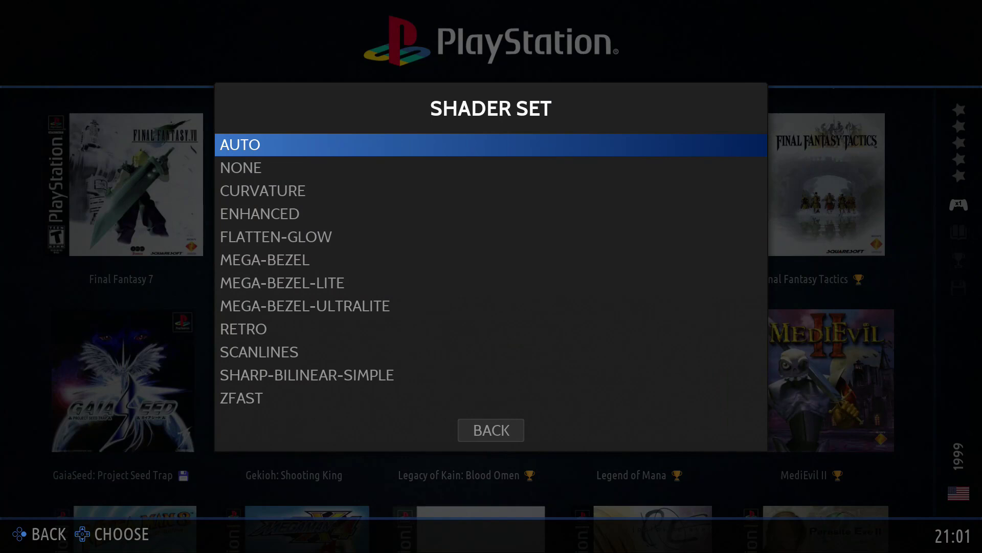
Scroll the shader set list down to ZFAST, then move across to other systems' game lists
{"action": "key", "text": "Down"}
{"action": "key", "text": "Down"}
{"action": "key", "text": "Down"}
{"action": "key", "text": "Down"}
{"action": "key", "text": "Down"}
{"action": "key", "text": "Down"}
{"action": "key", "text": "Down"}
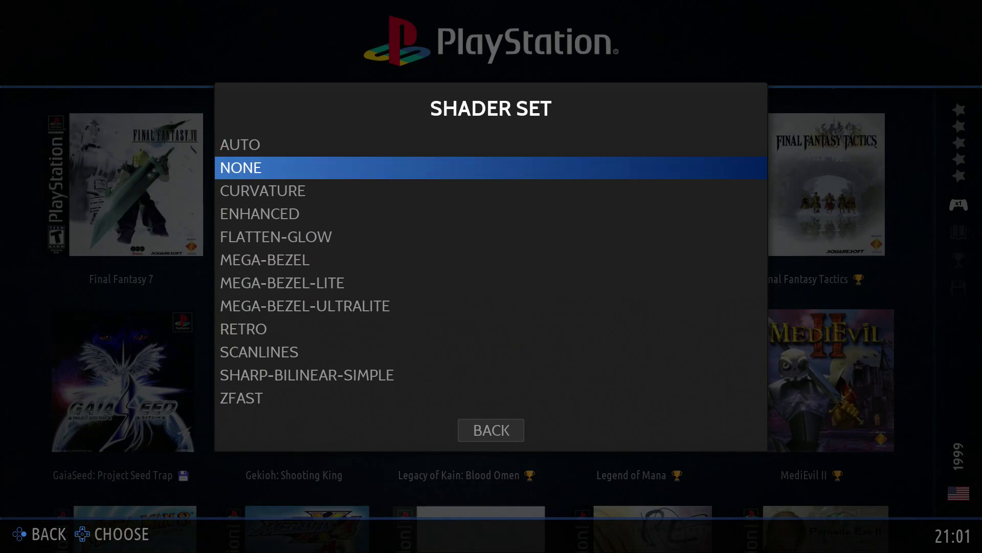
{"action": "key", "text": "Down"}
{"action": "key", "text": "Down"}
{"action": "key", "text": "Down"}
{"action": "key", "text": "Down"}
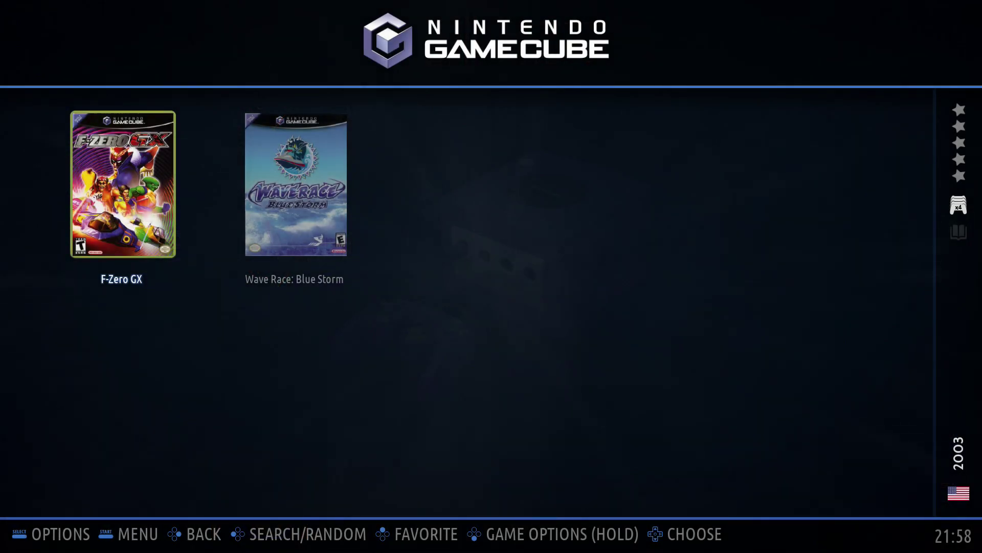
{"action": "key", "text": "Left"}
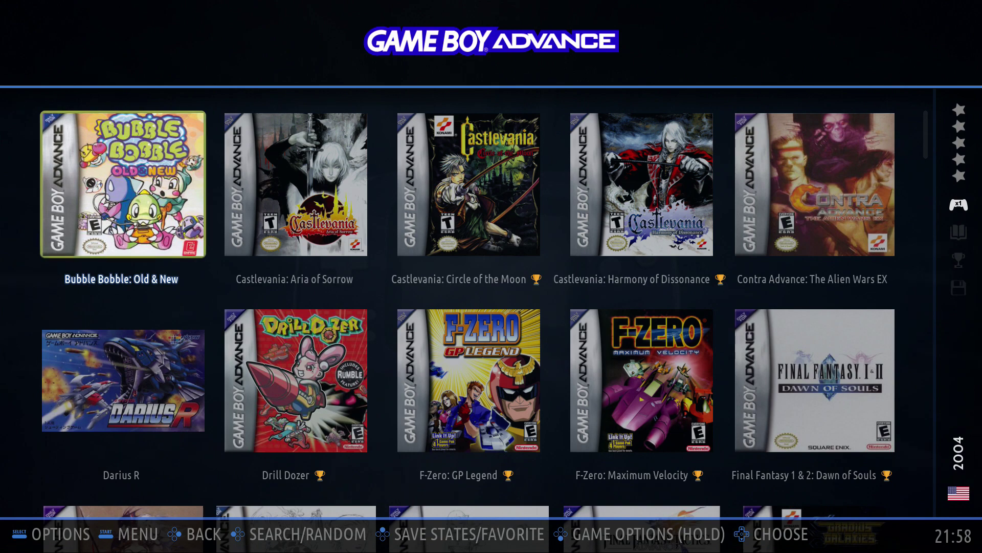
{"action": "key", "text": "Right"}
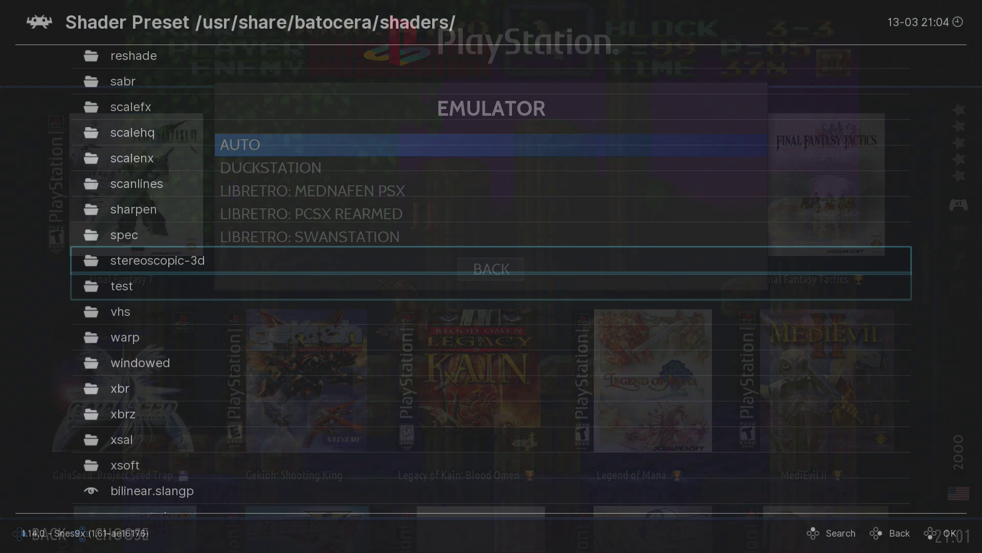
Open the scalefx shader folder and load the scalefx.slangp preset onto the game
{"action": "key", "text": "Up"}
{"action": "key", "text": "Up"}
{"action": "key", "text": "Up"}
{"action": "key", "text": "Up"}
{"action": "key", "text": "Up"}
{"action": "key", "text": "Up"}
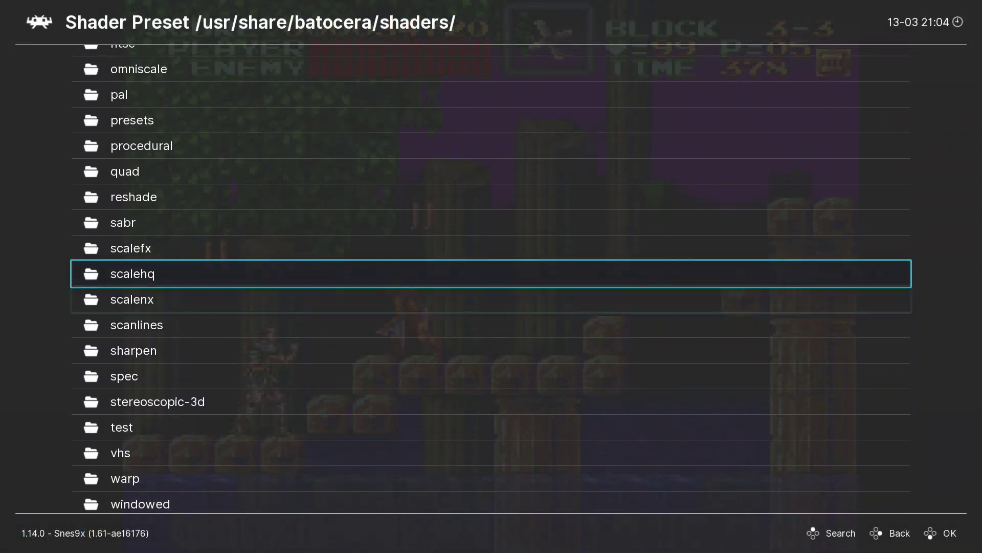
{"action": "key", "text": "Return"}
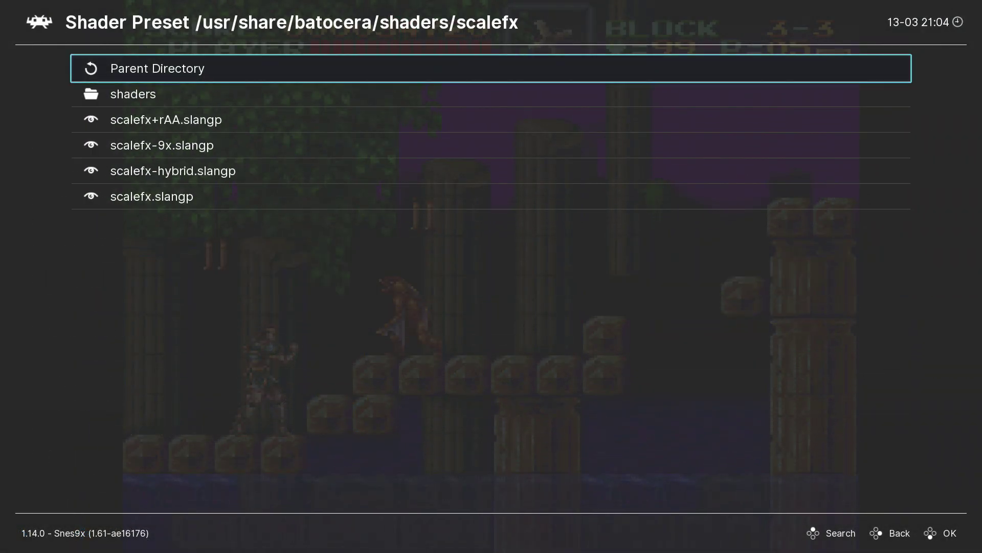
{"action": "key", "text": "Down"}
{"action": "key", "text": "Down"}
{"action": "key", "text": "Down"}
{"action": "key", "text": "Down"}
{"action": "key", "text": "Down"}
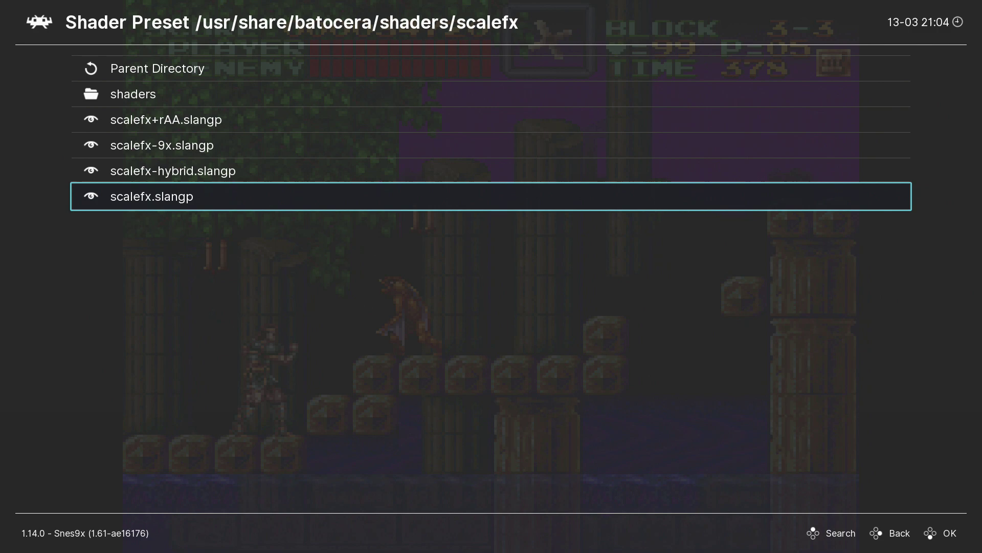
{"action": "key", "text": "Return"}
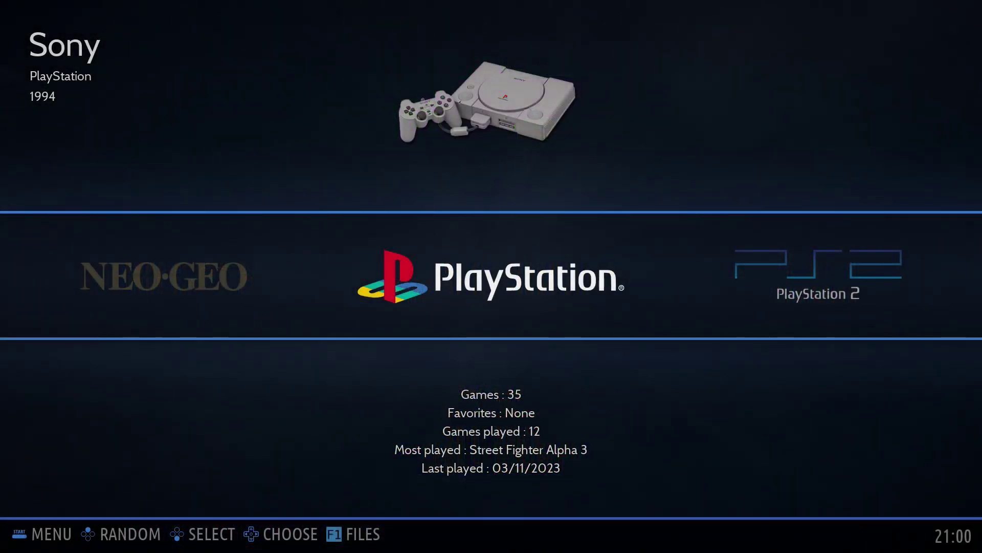
Open PlayStation's system settings and browse its Game Rendering & Shaders shader set choices
{"action": "key", "text": "Return"}
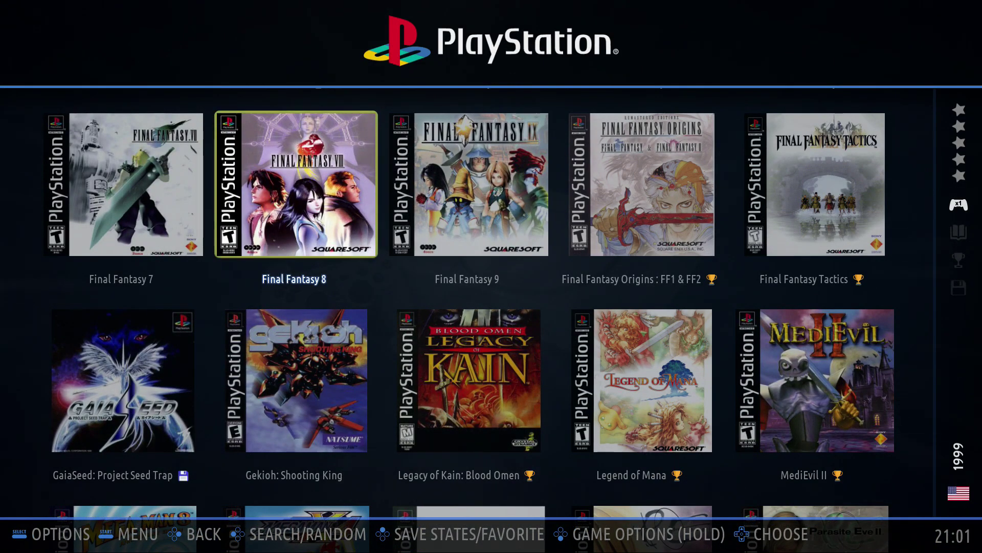
{"action": "key", "text": "space"}
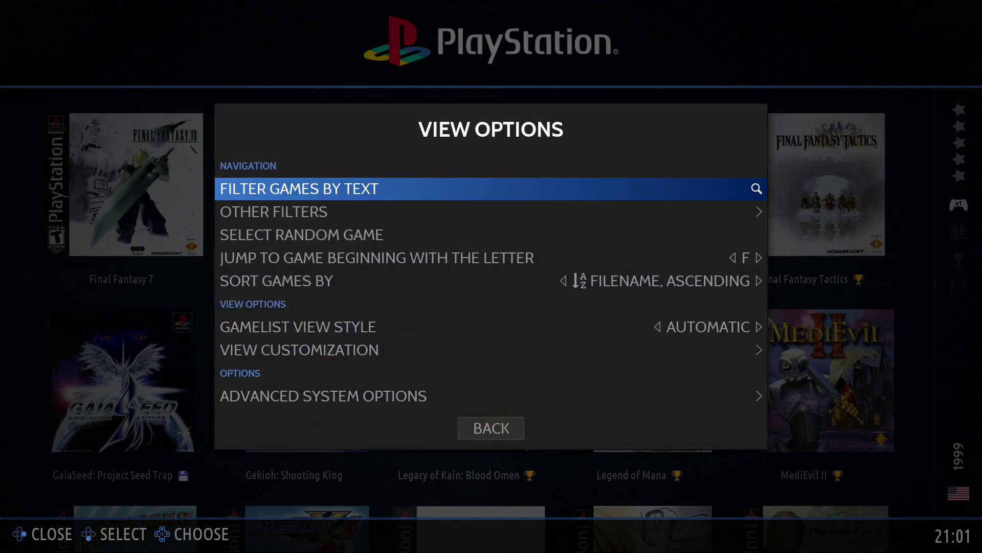
{"action": "key", "text": "Up"}
{"action": "key", "text": "Up"}
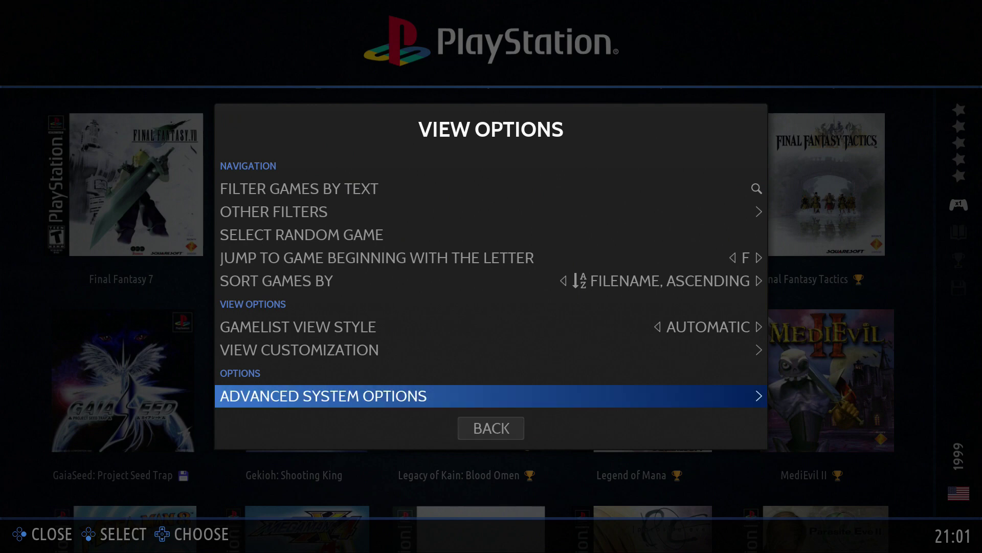
{"action": "key", "text": "Return"}
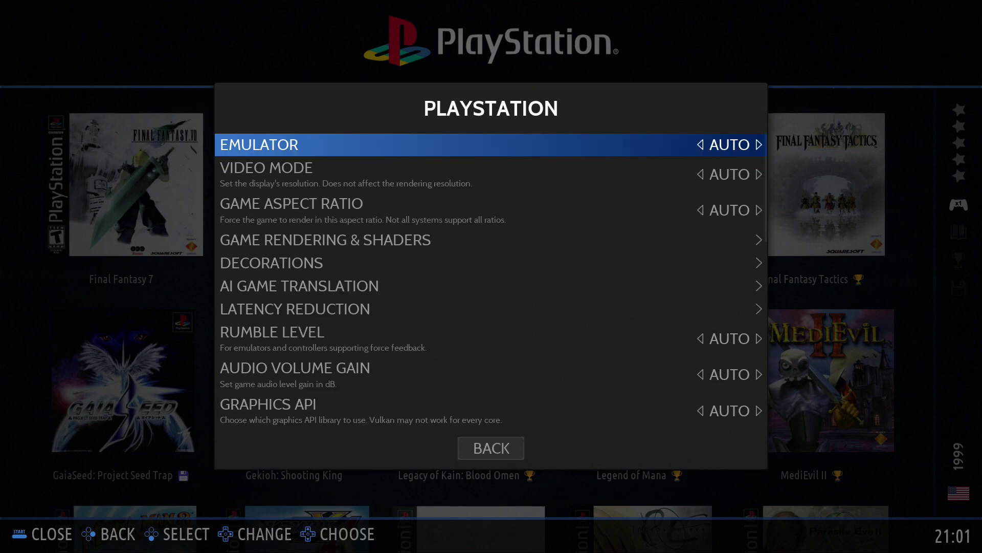
{"action": "key", "text": "Down"}
{"action": "key", "text": "Down"}
{"action": "key", "text": "Down"}
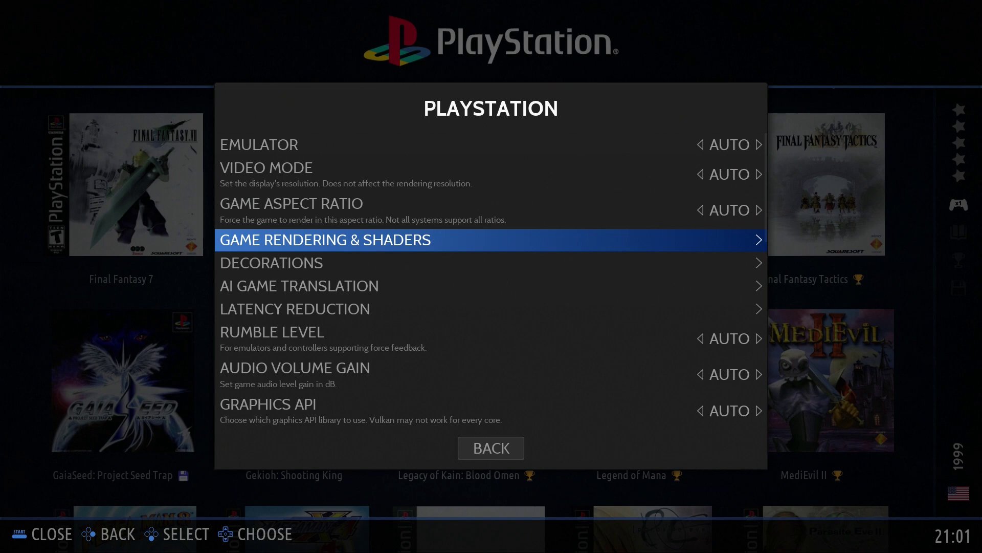
{"action": "key", "text": "Return"}
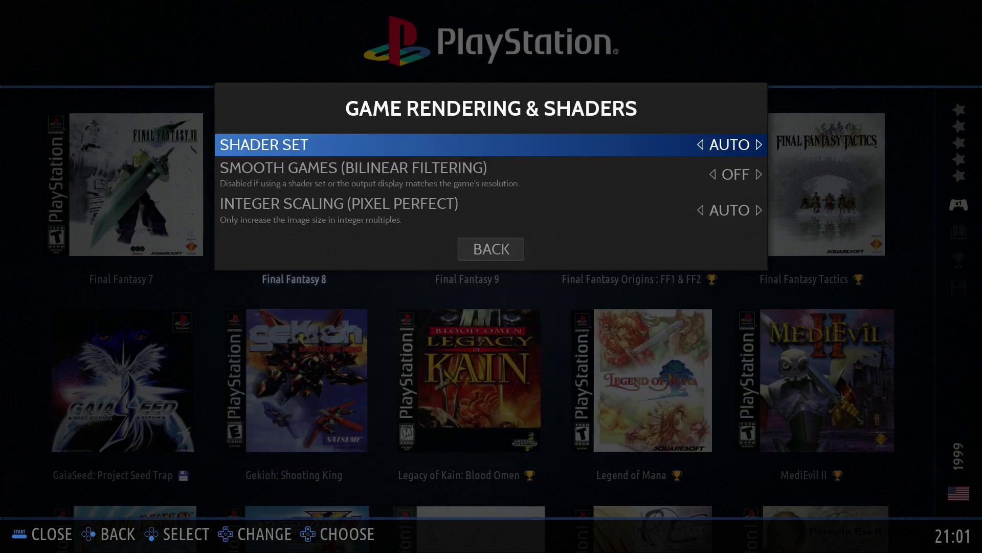
{"action": "key", "text": "Return"}
{"action": "key", "text": "Down"}
{"action": "key", "text": "Down"}
{"action": "key", "text": "Down"}
{"action": "key", "text": "Down"}
{"action": "key", "text": "Down"}
{"action": "key", "text": "Down"}
{"action": "key", "text": "Down"}
{"action": "key", "text": "Down"}
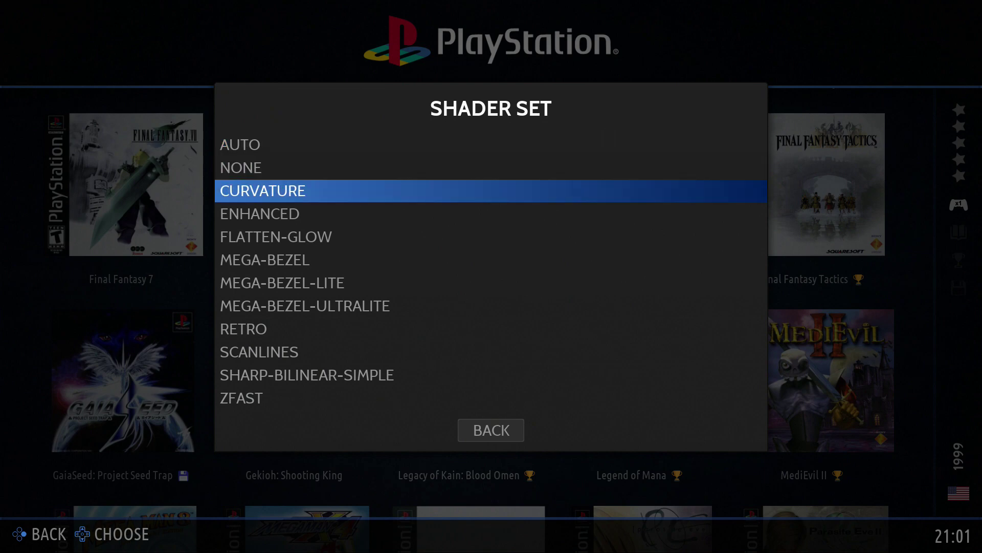
{"action": "key", "text": "Down"}
{"action": "key", "text": "Down"}
{"action": "key", "text": "Down"}
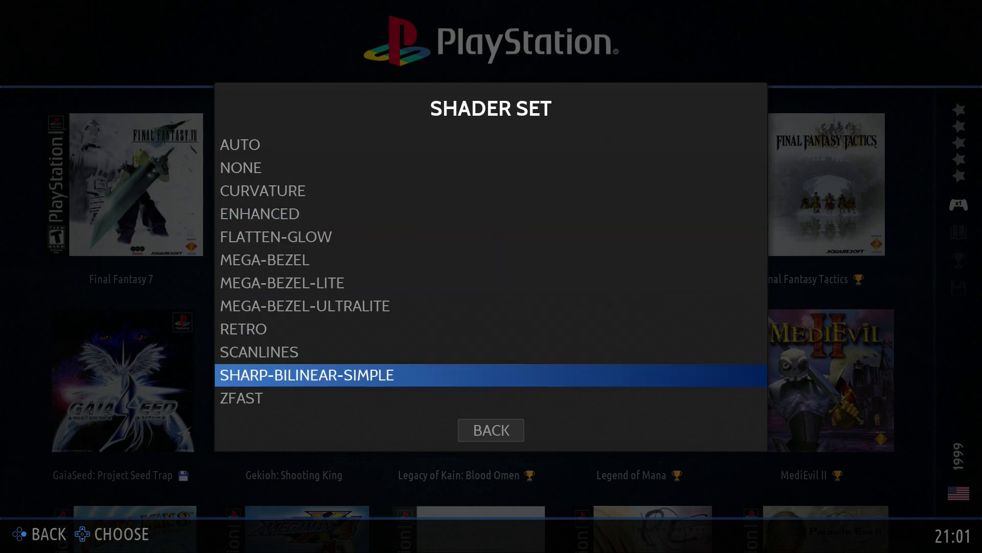
Return to the PlayStation games and open the Final Fantasy 9 game menu
{"action": "key", "text": "Escape"}
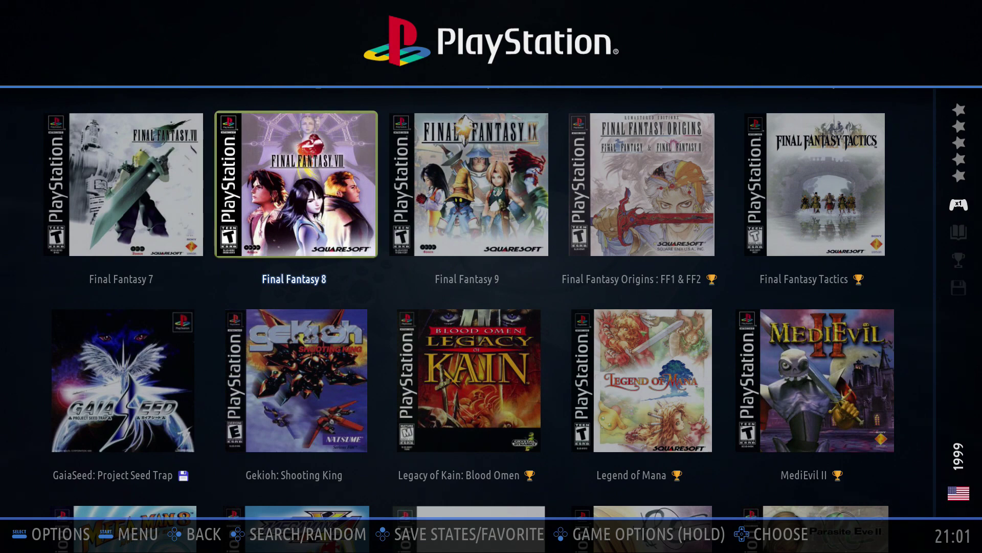
{"action": "key", "text": "Left"}
{"action": "key", "text": "Right"}
{"action": "key", "text": "Right"}
{"action": "key", "text": "Return"}
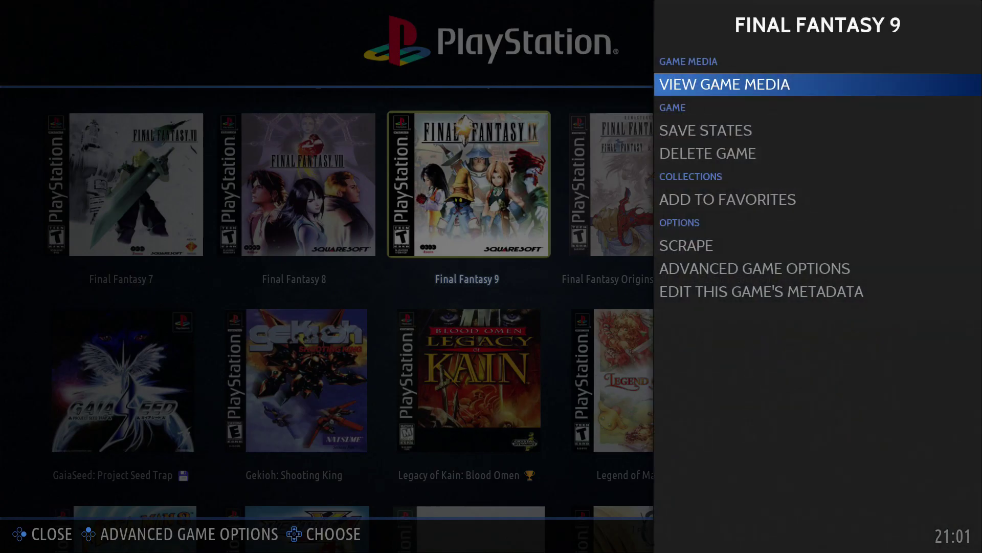
Browse Final Fantasy 9's shader sets down to SCANLINES, then back out leaving AUTO
{"action": "key", "text": "Up"}
{"action": "key", "text": "Up"}
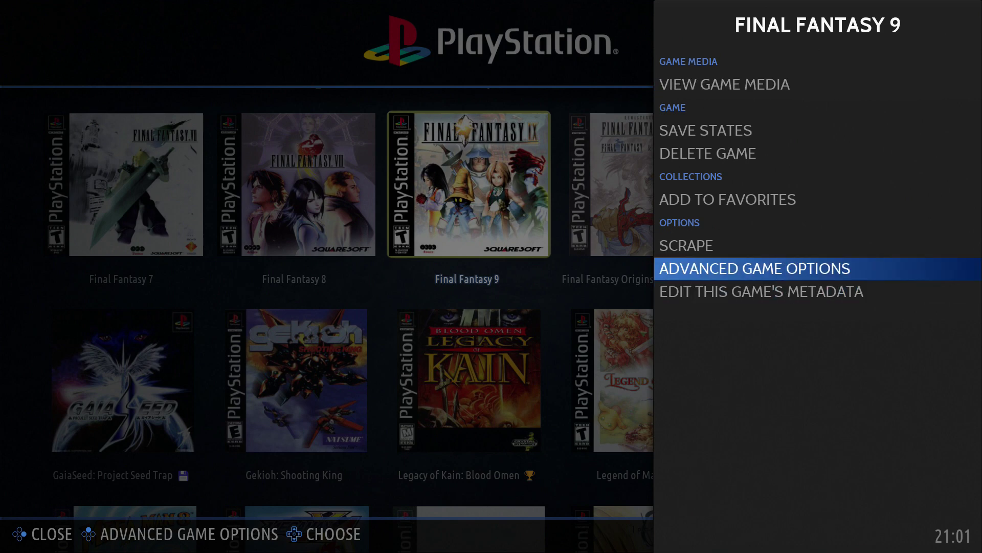
{"action": "key", "text": "Return"}
{"action": "key", "text": "Down"}
{"action": "key", "text": "Down"}
{"action": "key", "text": "Down"}
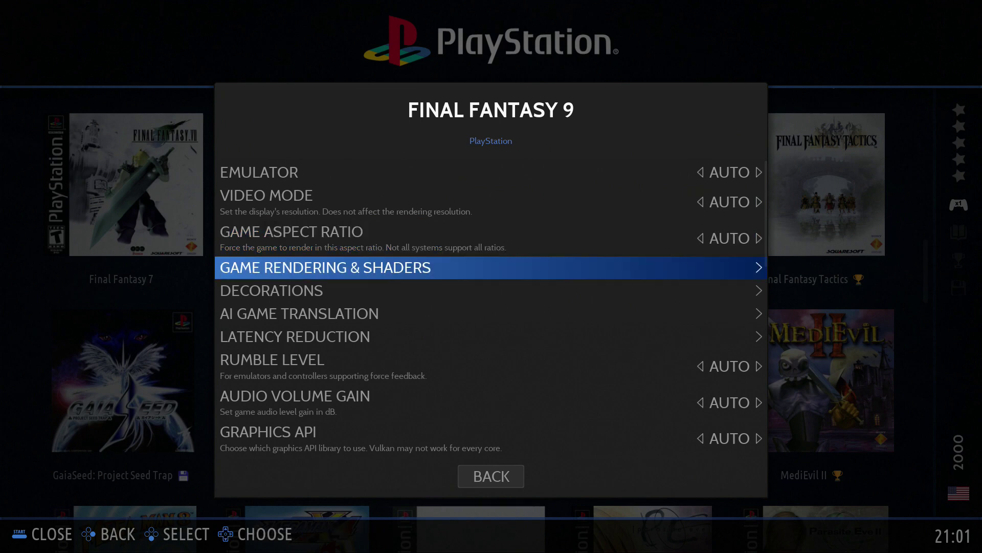
{"action": "key", "text": "Return"}
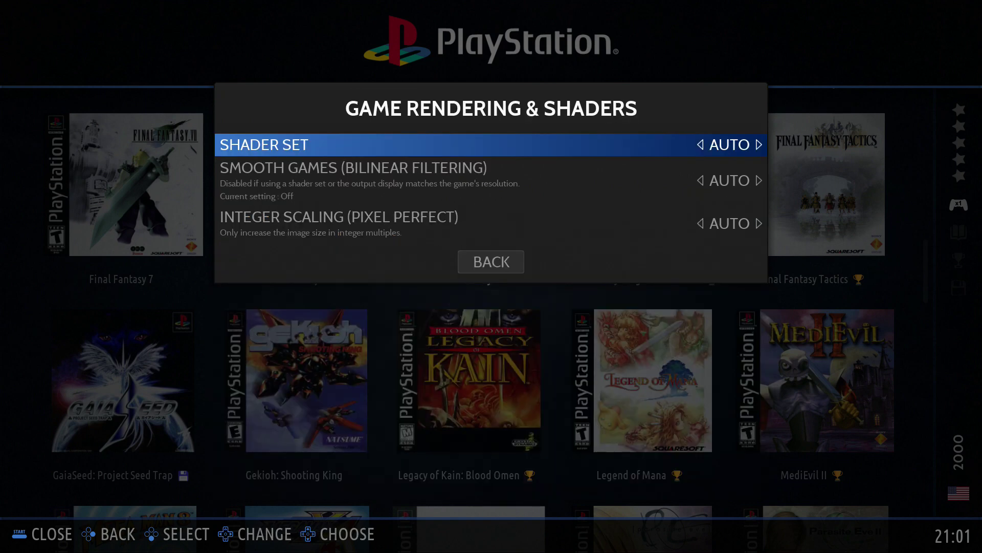
{"action": "key", "text": "Return"}
{"action": "key", "text": "Down"}
{"action": "key", "text": "Down"}
{"action": "key", "text": "Down"}
{"action": "key", "text": "Down"}
{"action": "key", "text": "Down"}
{"action": "key", "text": "Down"}
{"action": "key", "text": "Down"}
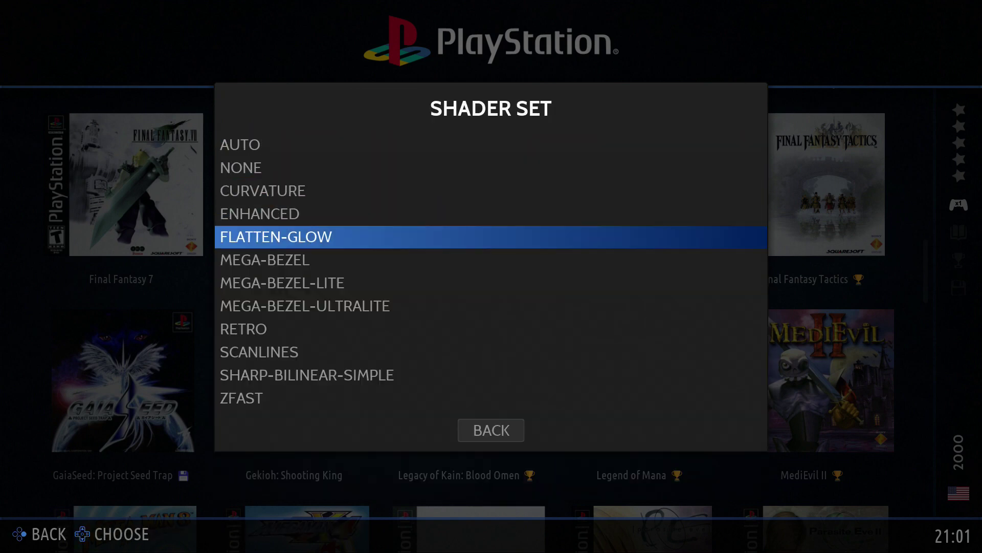
{"action": "key", "text": "Down"}
{"action": "key", "text": "Down"}
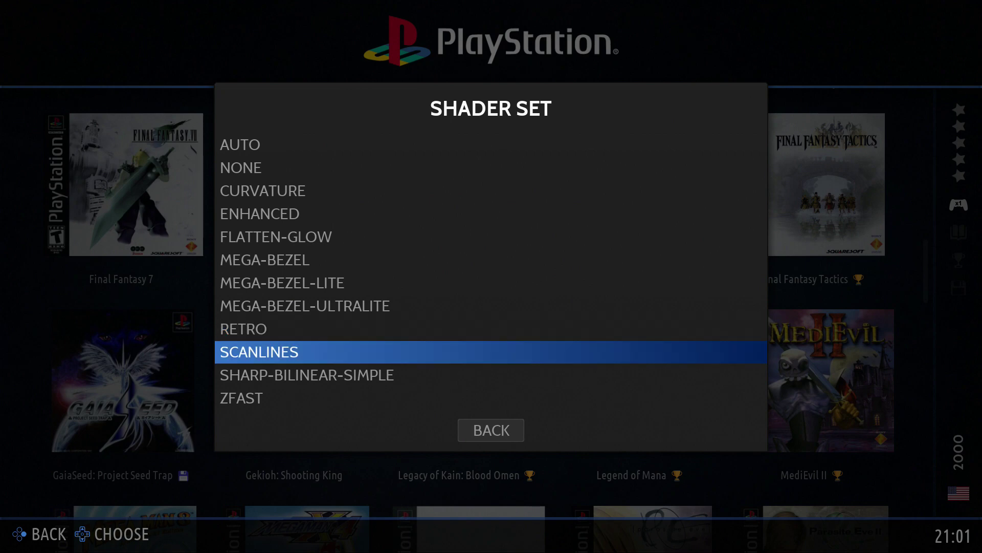
{"action": "key", "text": "Escape"}
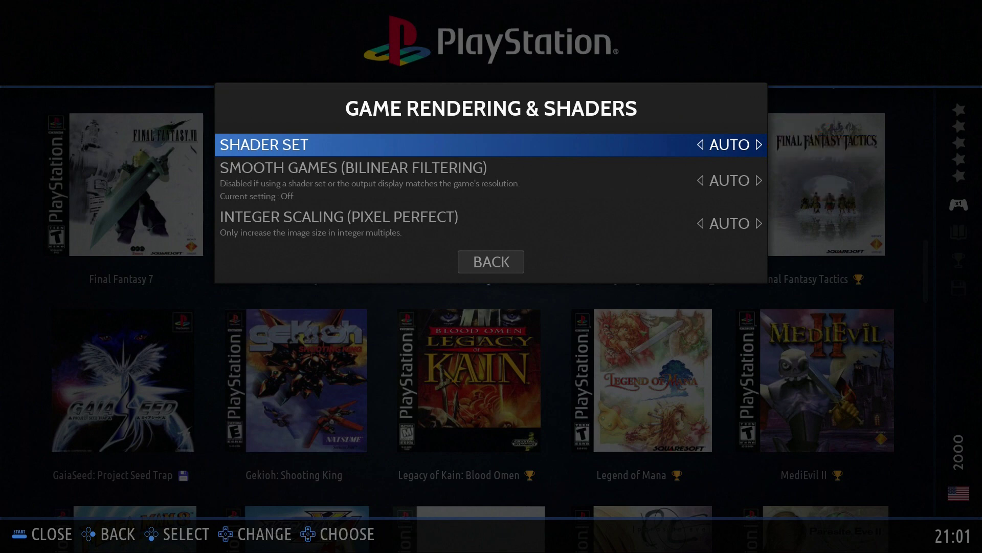
{"action": "key", "text": "Escape"}
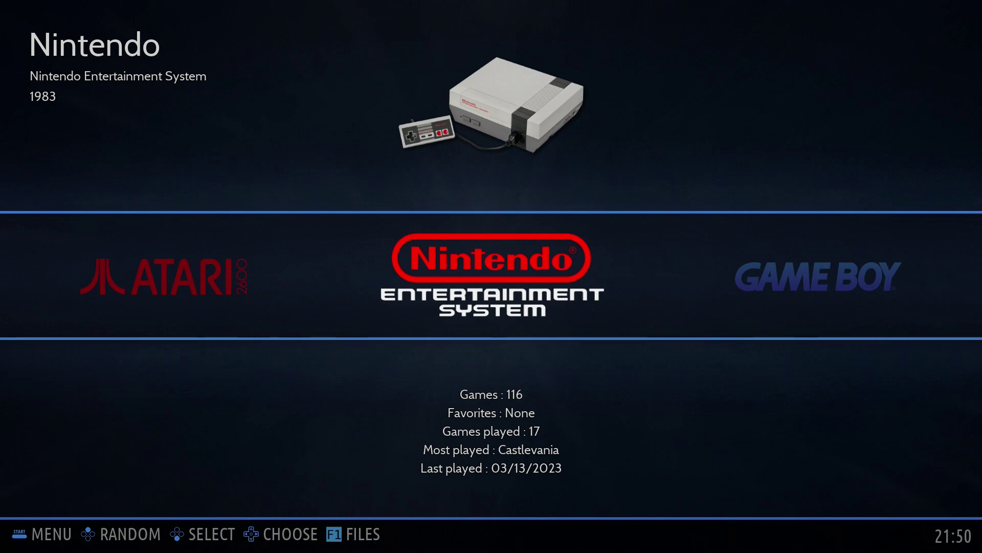
Open the FILES manager with F1 and launch xterm from Applications
{"action": "key", "text": "F1"}
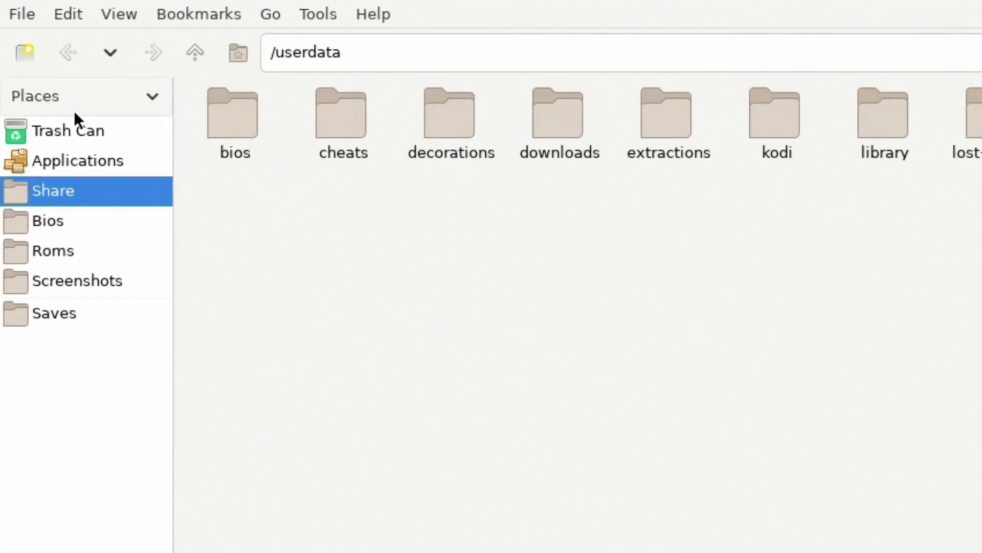
{"action": "left_click", "coordinate": [108, 162]}
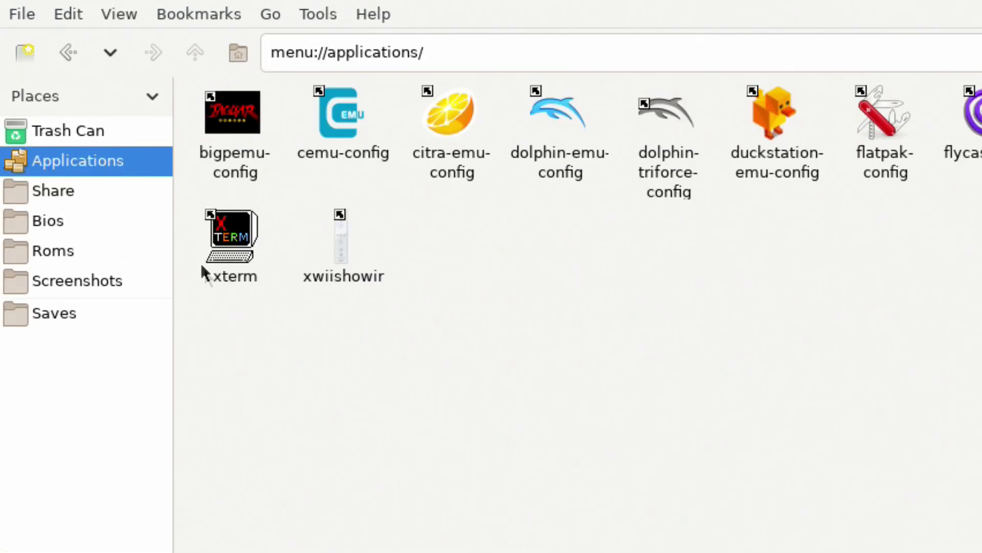
{"action": "double_click", "coordinate": [245, 239]}
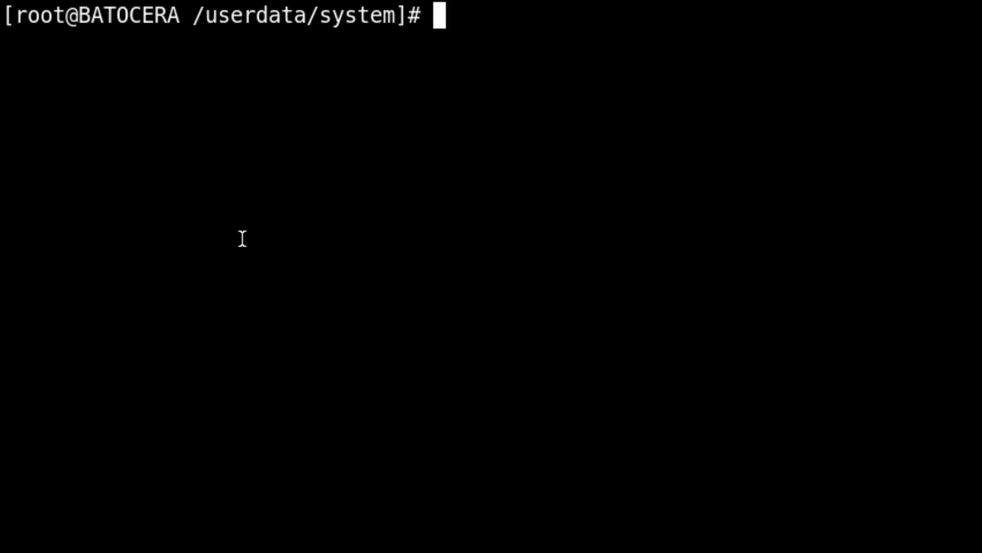
List /usr/share/batocera/shaders/ and then its scalefx folder
{"action": "type", "text": "ls /usr/share/"}
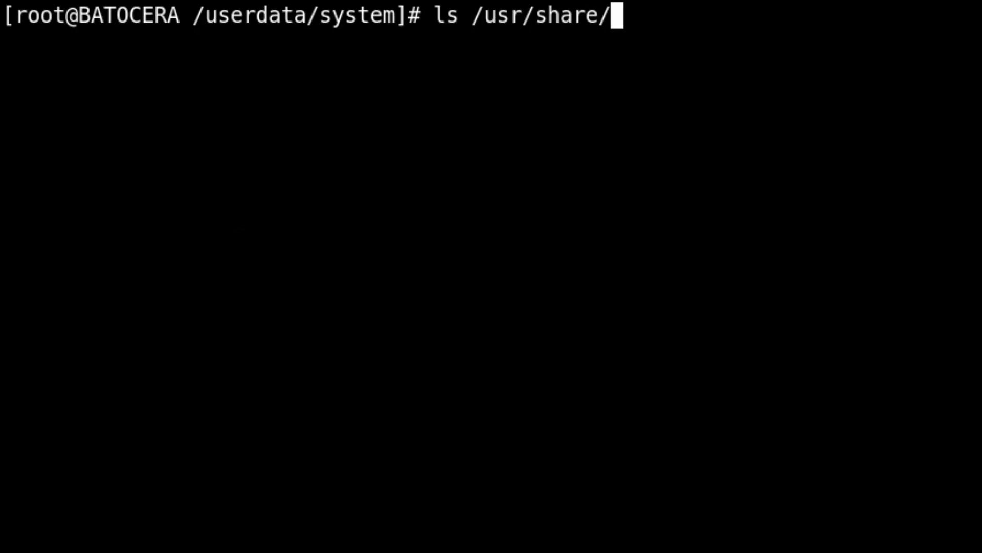
{"action": "type", "text": "sh"}
{"action": "key", "text": "BackSpace"}
{"action": "key", "text": "BackSpace"}
{"action": "type", "text": "bat"}
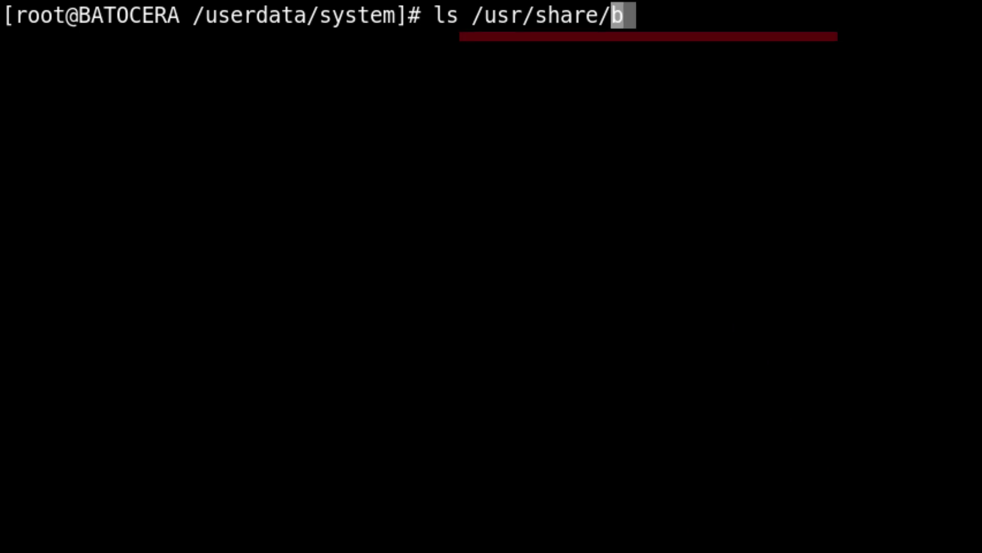
{"action": "key", "text": "Tab"}
{"action": "type", "text": "shaders/"}
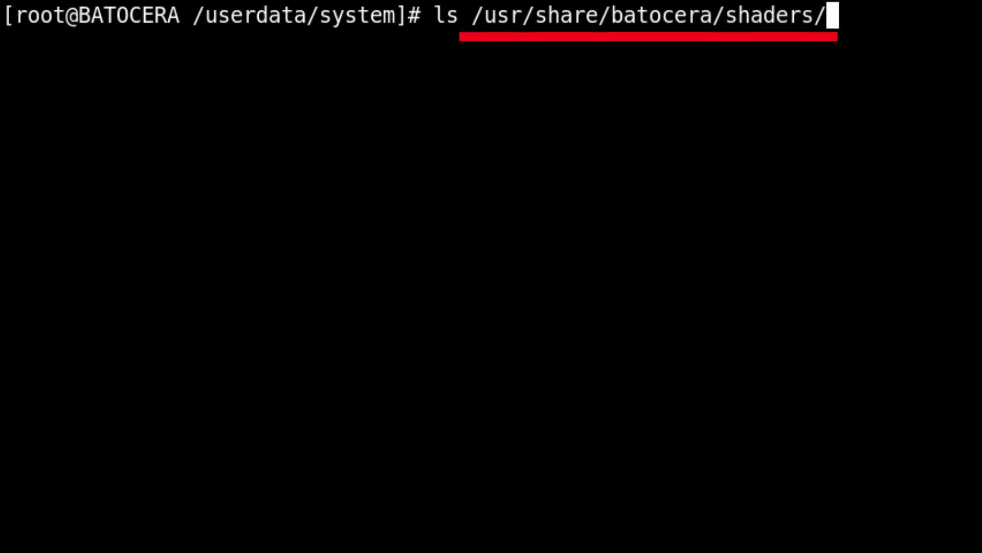
{"action": "key", "text": "Return"}
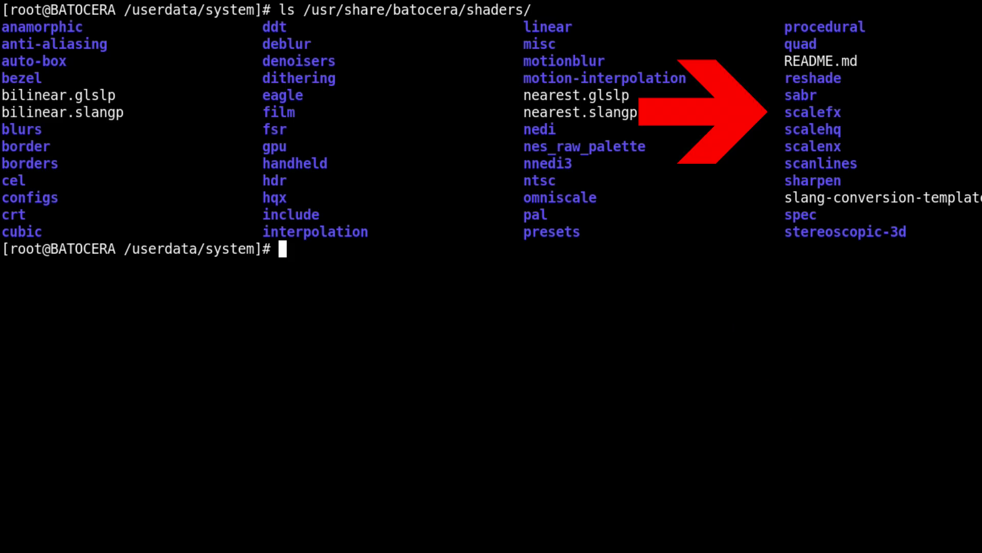
{"action": "key", "text": "Up"}
{"action": "type", "text": "sca"}
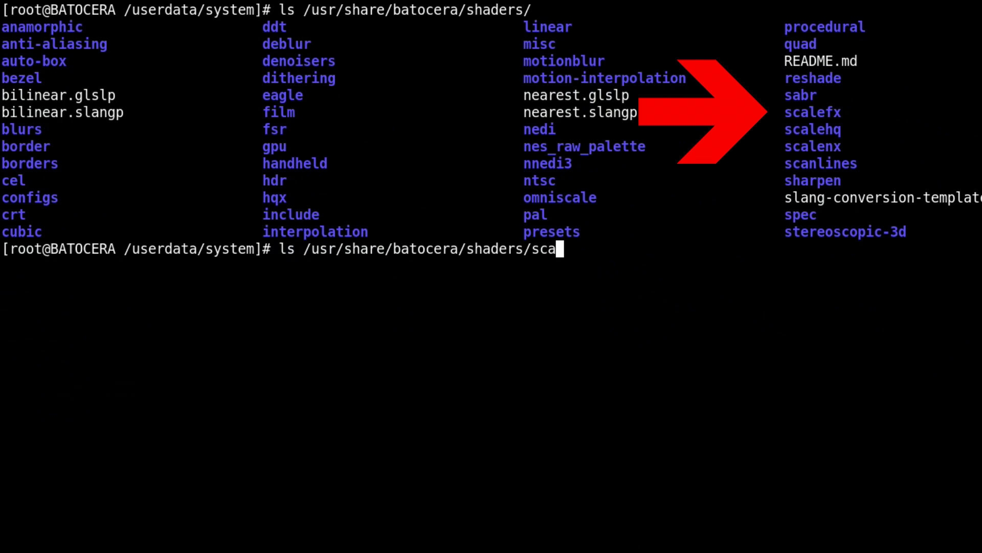
{"action": "type", "text": "lefx"}
{"action": "key", "text": "Return"}
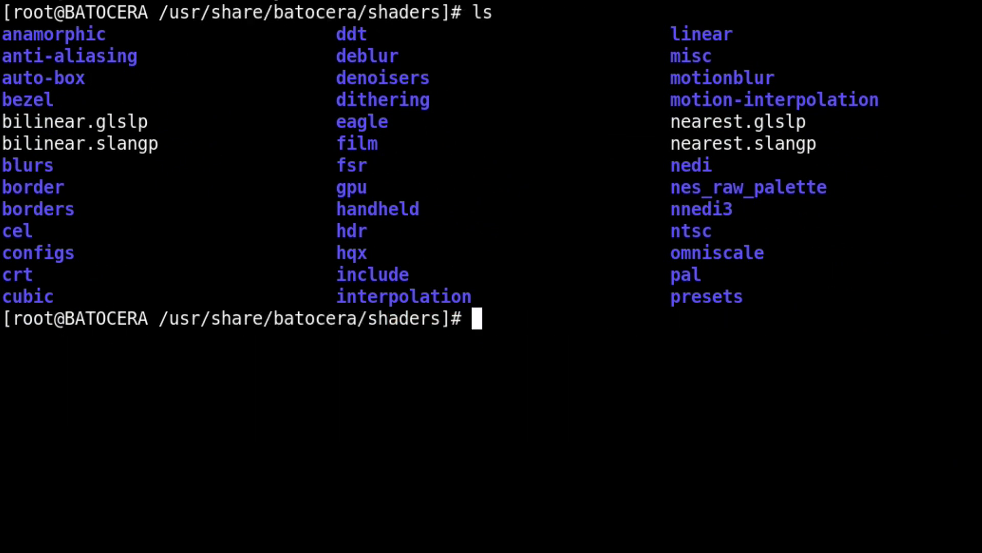
Move into configs, then configs/retro, listing each folder's contents
{"action": "type", "text": "cd configs"}
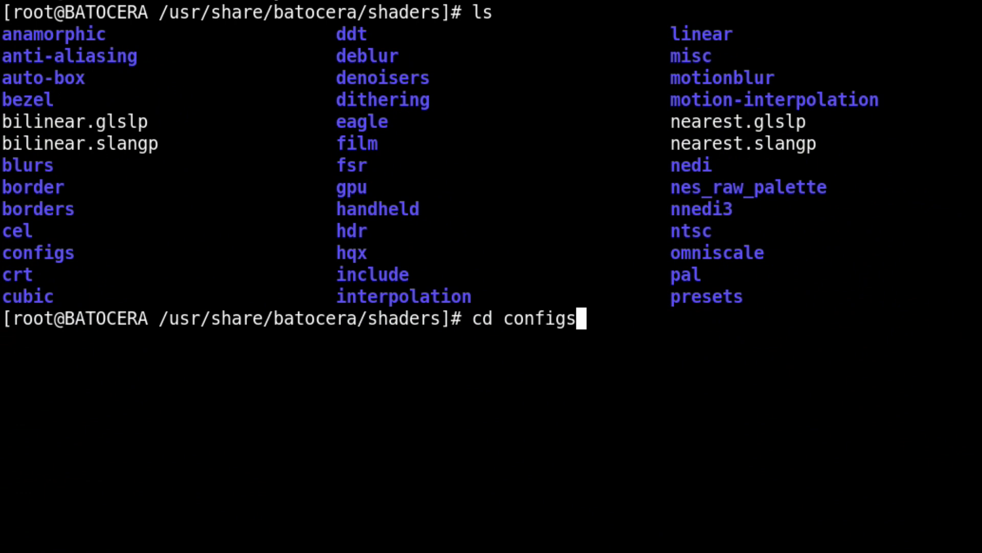
{"action": "key", "text": "Return"}
{"action": "type", "text": "ls"}
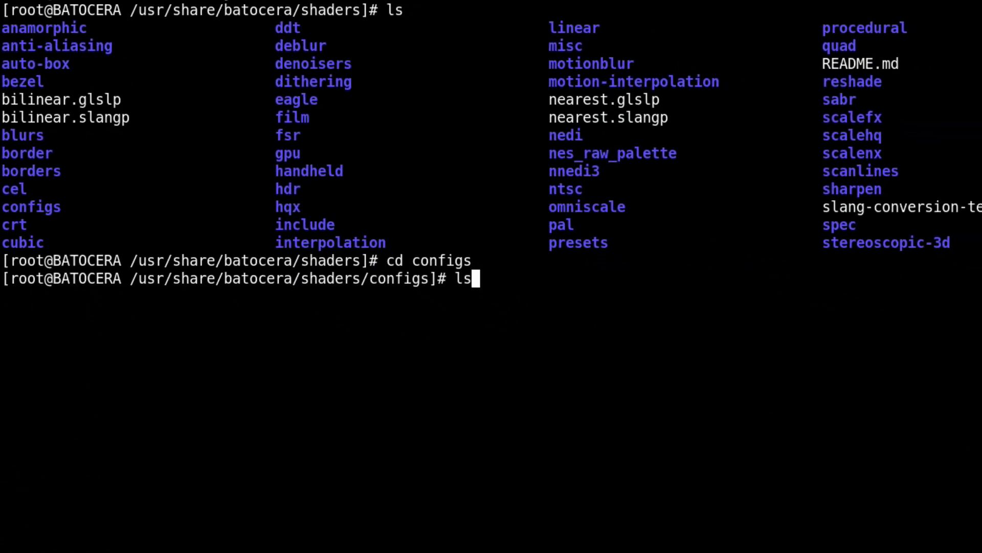
{"action": "key", "text": "Return"}
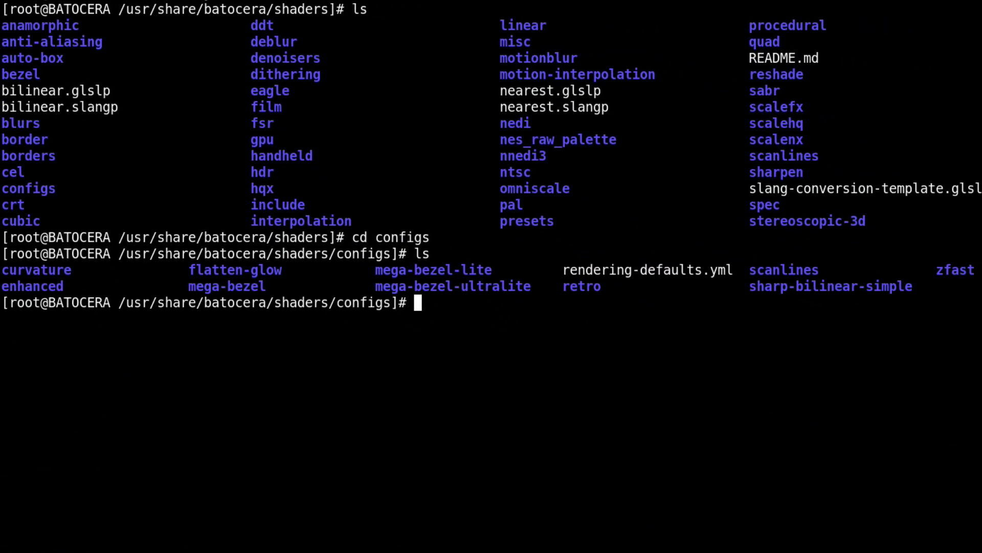
{"action": "type", "text": "cd re"}
{"action": "key", "text": "Tab"}
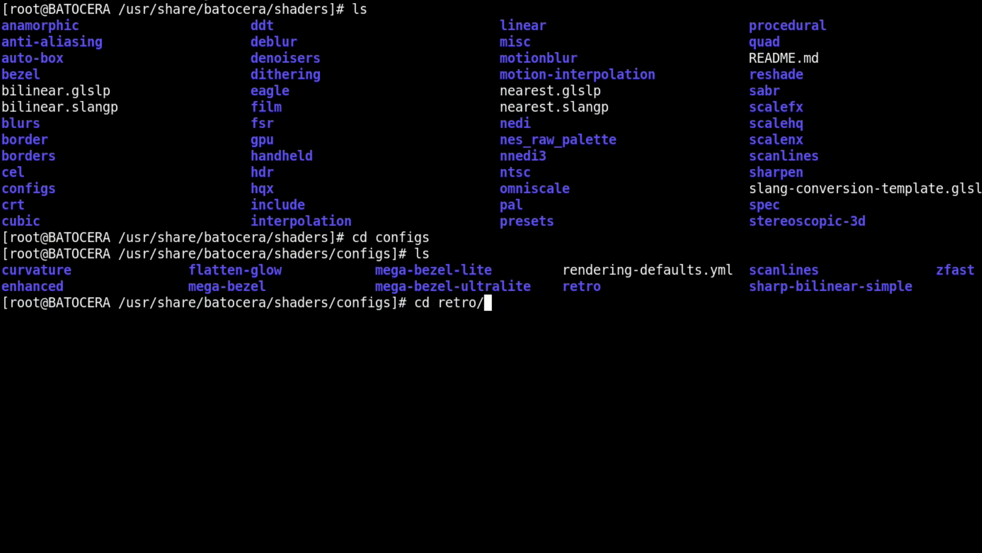
{"action": "key", "text": "Return"}
{"action": "type", "text": "ls"}
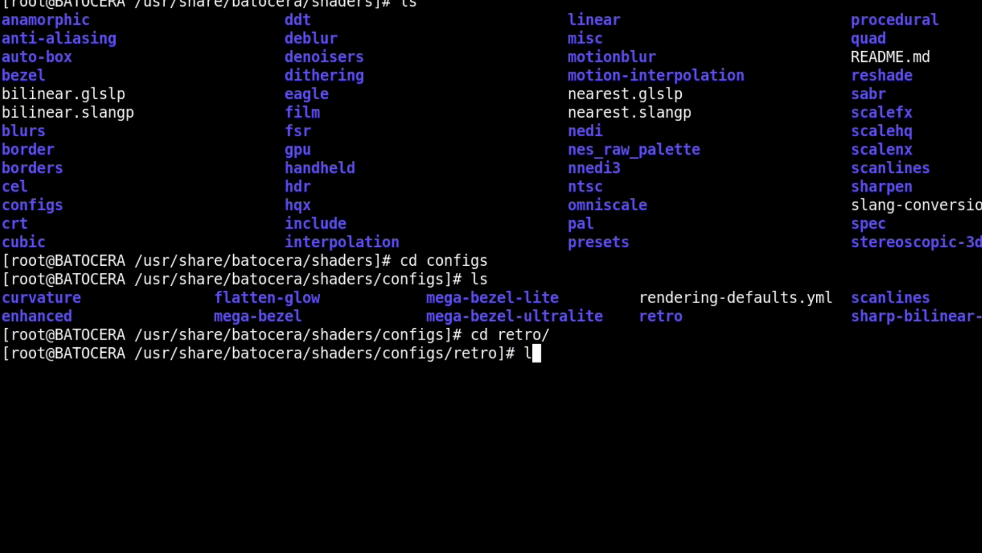
{"action": "key", "text": "Return"}
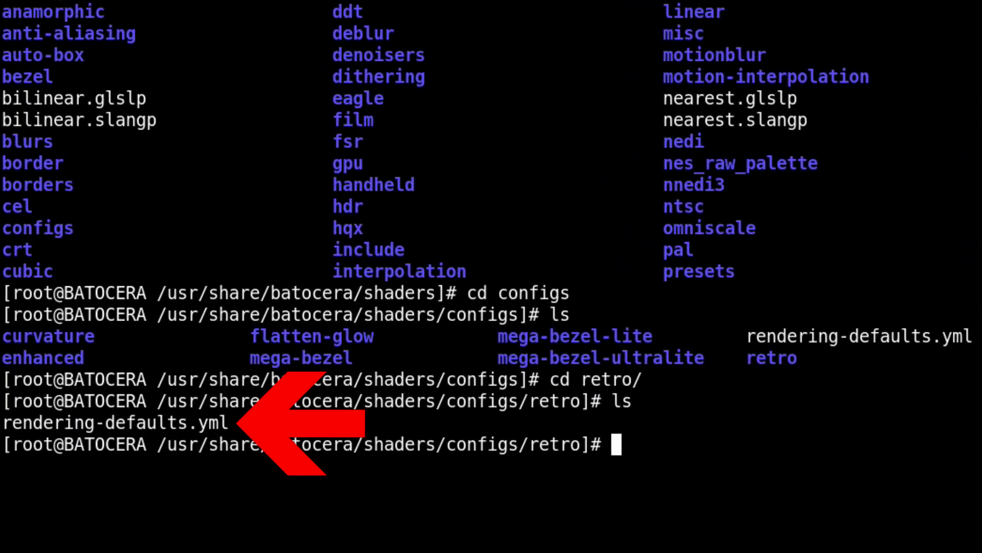
Display rendering-defaults.yml with more
{"action": "type", "text": "more re"}
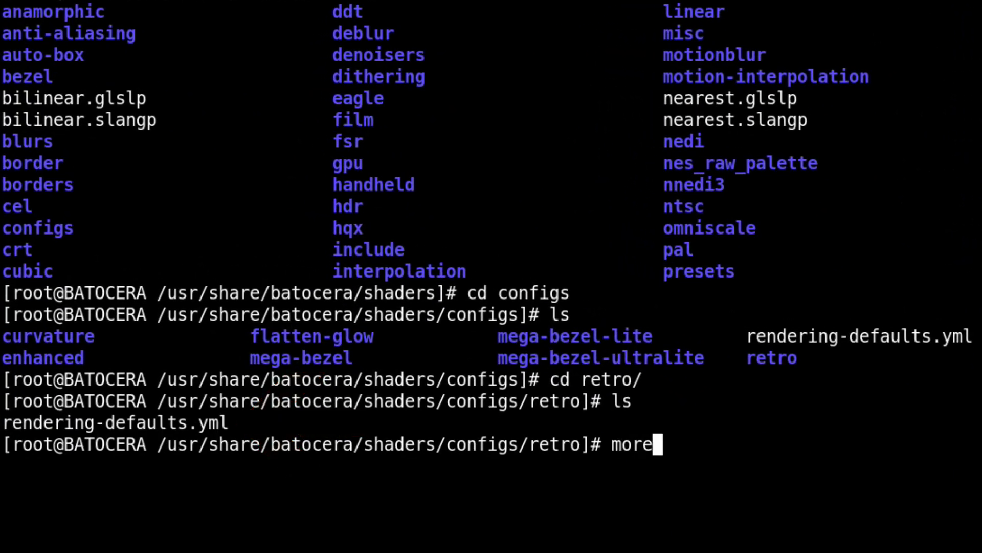
{"action": "key", "text": "Tab"}
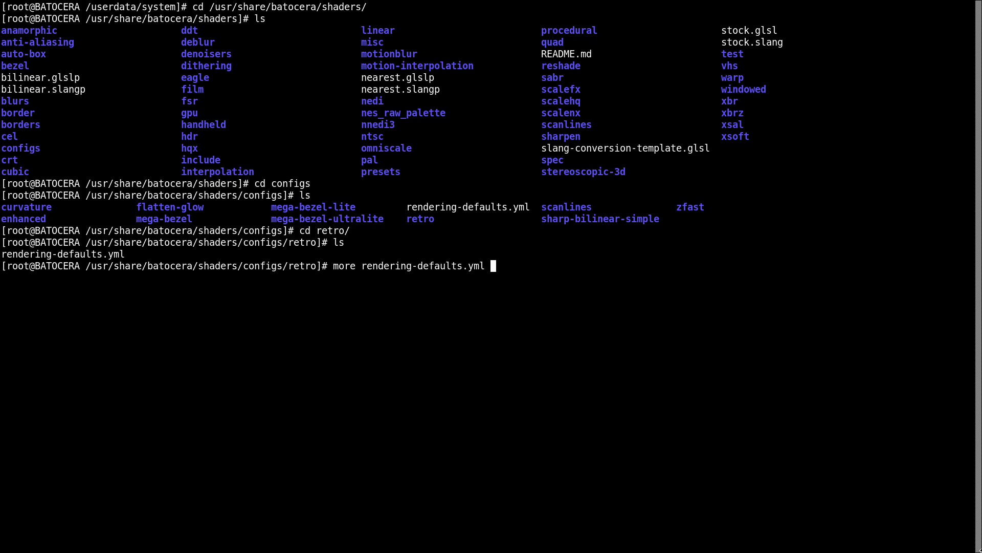
{"action": "key", "text": "Return"}
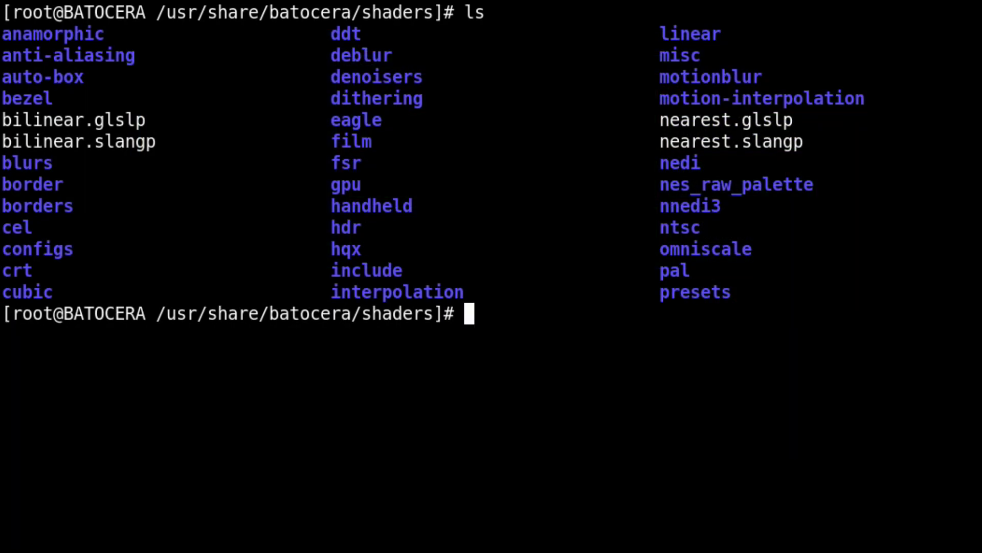
Go to /userdata, list it, and create a shaders folder there
{"action": "type", "text": "cd /userdata"}
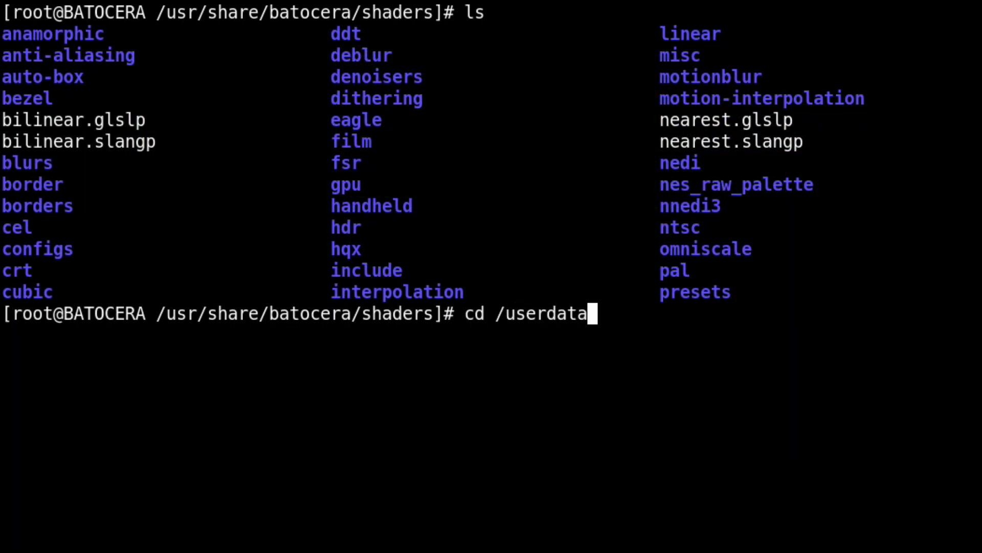
{"action": "key", "text": "Return"}
{"action": "type", "text": "ls"}
{"action": "key", "text": "Return"}
{"action": "type", "text": "mkdir shaders"}
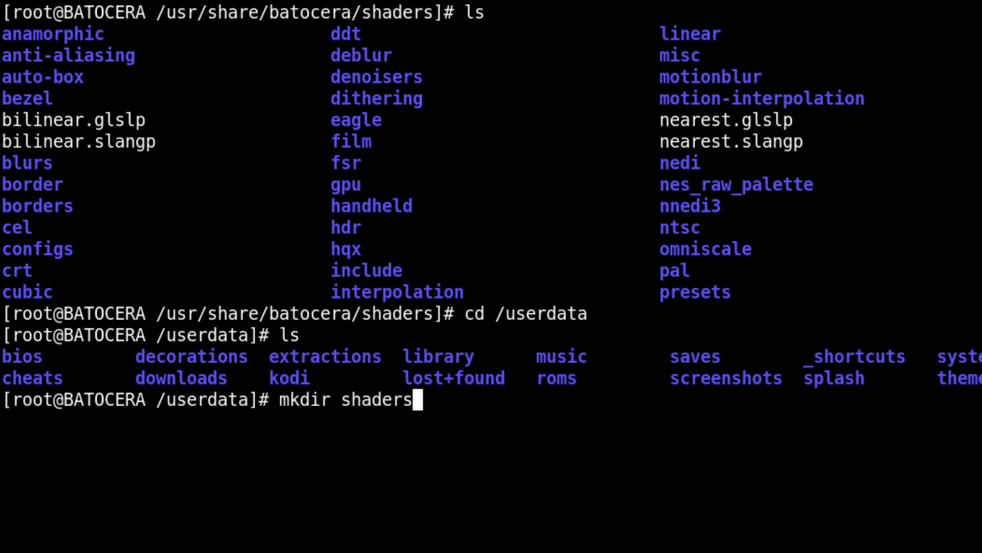
{"action": "key", "text": "Return"}
Create shaders/configs/my-custom-shader and list configs to confirm the new folder
{"action": "type", "text": "cd sh"}
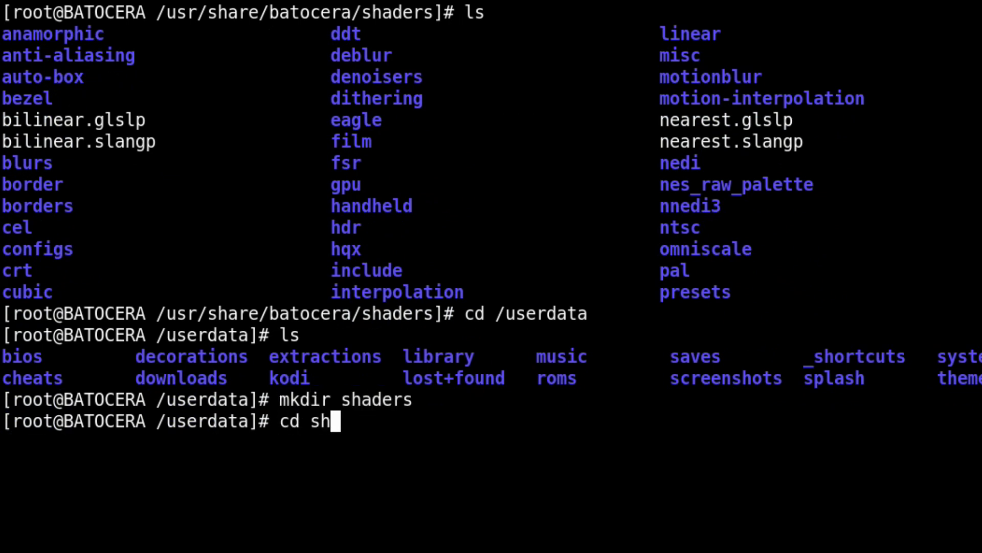
{"action": "key", "text": "Tab"}
{"action": "key", "text": "Return"}
{"action": "type", "text": "mkdir configs"}
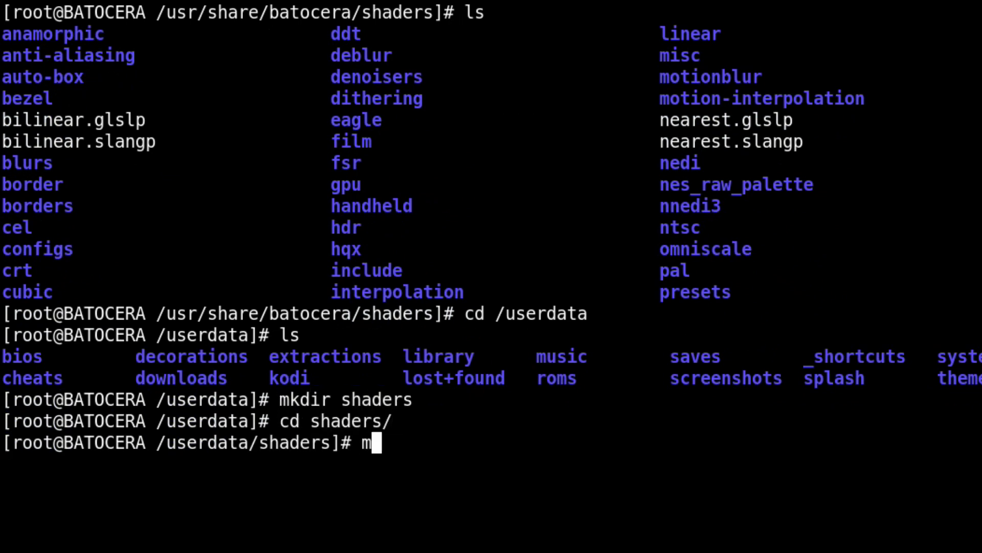
{"action": "key", "text": "Return"}
{"action": "type", "text": "cd c"}
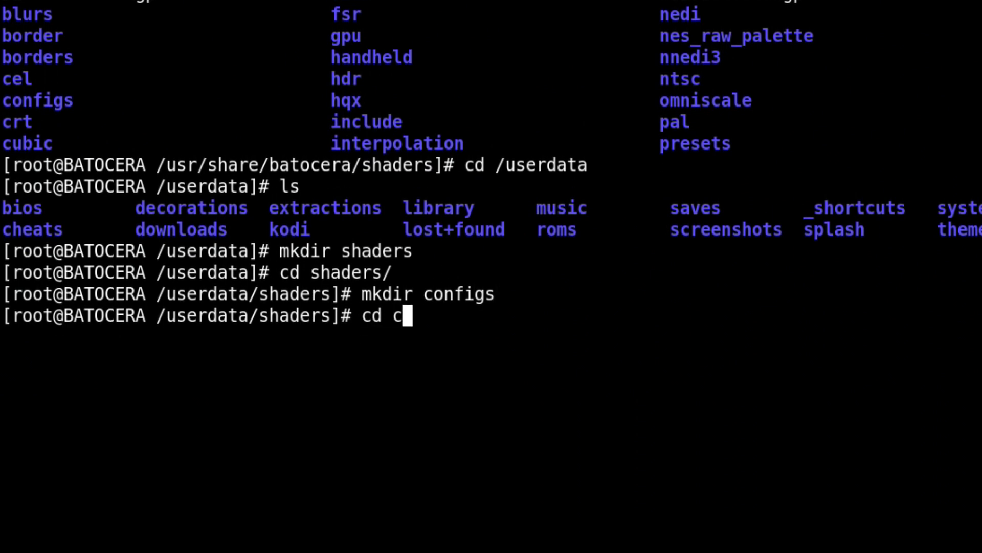
{"action": "key", "text": "Tab"}
{"action": "key", "text": "Return"}
{"action": "type", "text": "mkdir my-"}
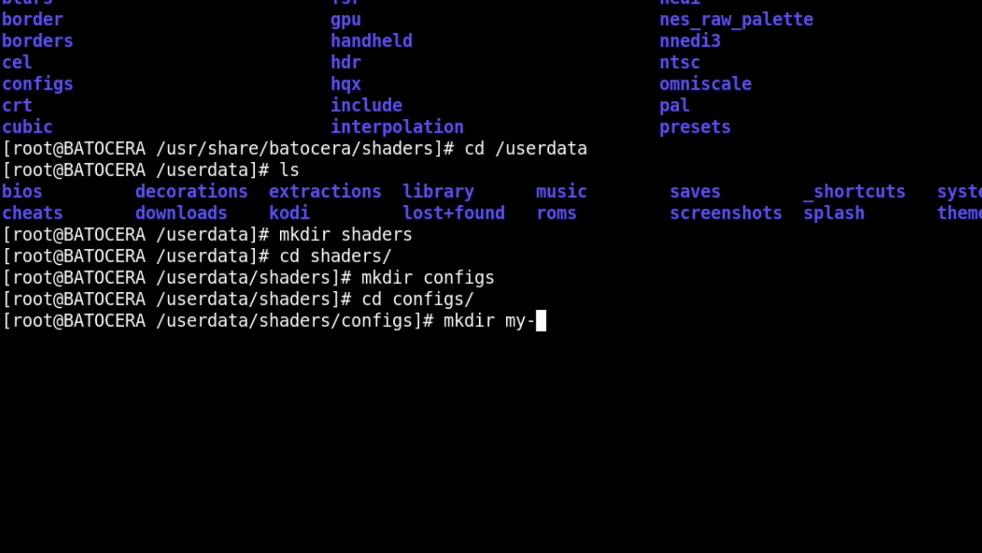
{"action": "type", "text": "custom-shader"}
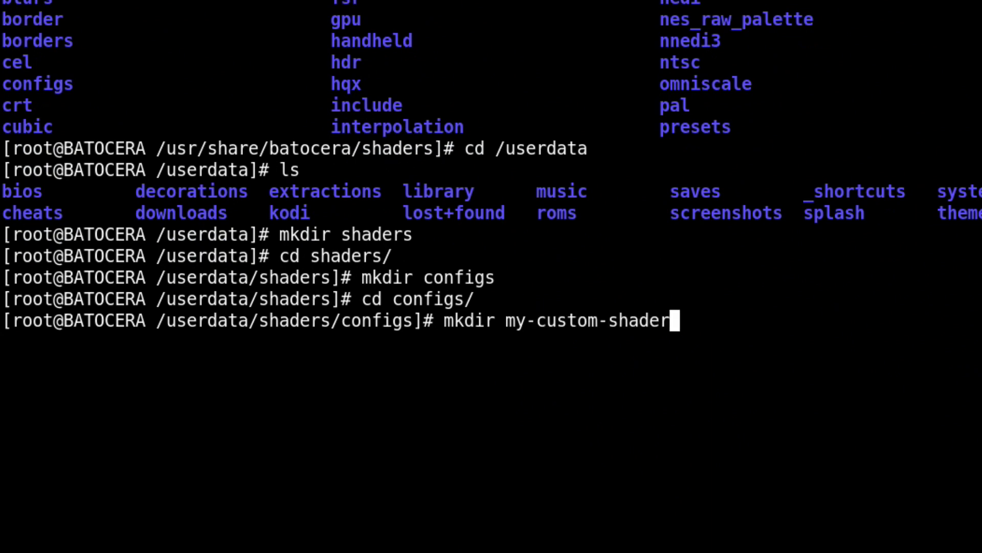
{"action": "key", "text": "Return"}
{"action": "type", "text": "ls"}
{"action": "key", "text": "Return"}
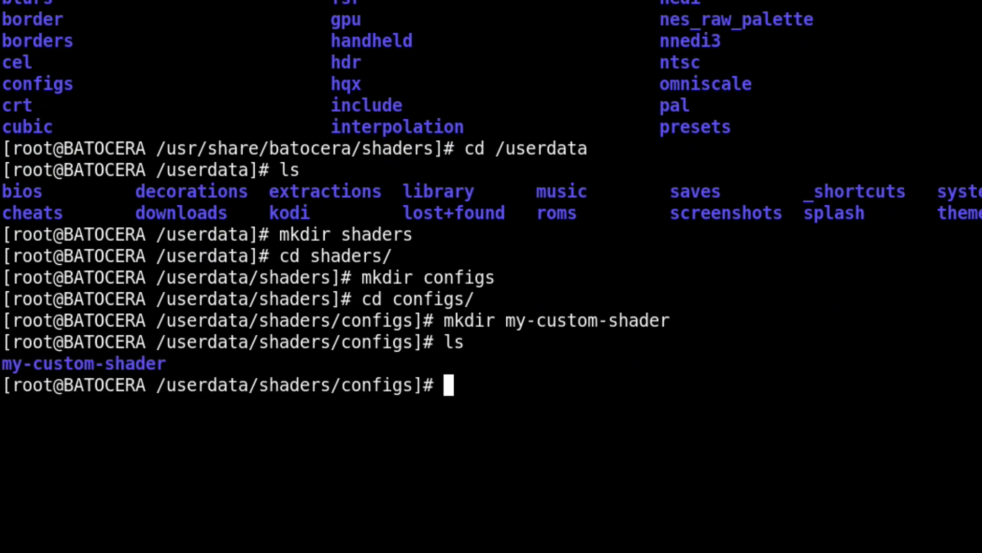
Enter my-custom-shader and run 'nano rendering-defaults.yml'
{"action": "type", "text": "cd my"}
{"action": "key", "text": "Tab"}
{"action": "key", "text": "Return"}
{"action": "type", "text": "nano rendering-defaults."}
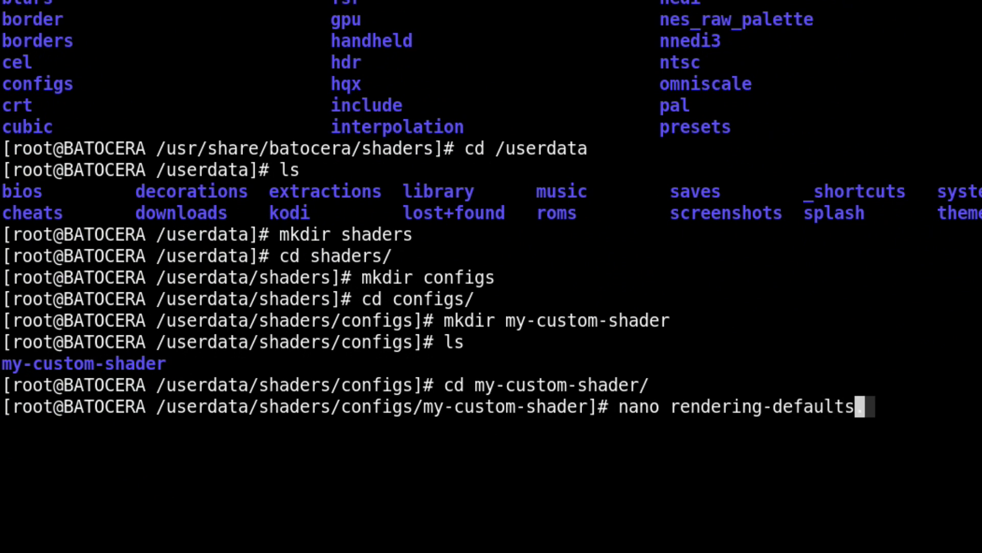
{"action": "type", "text": "yml"}
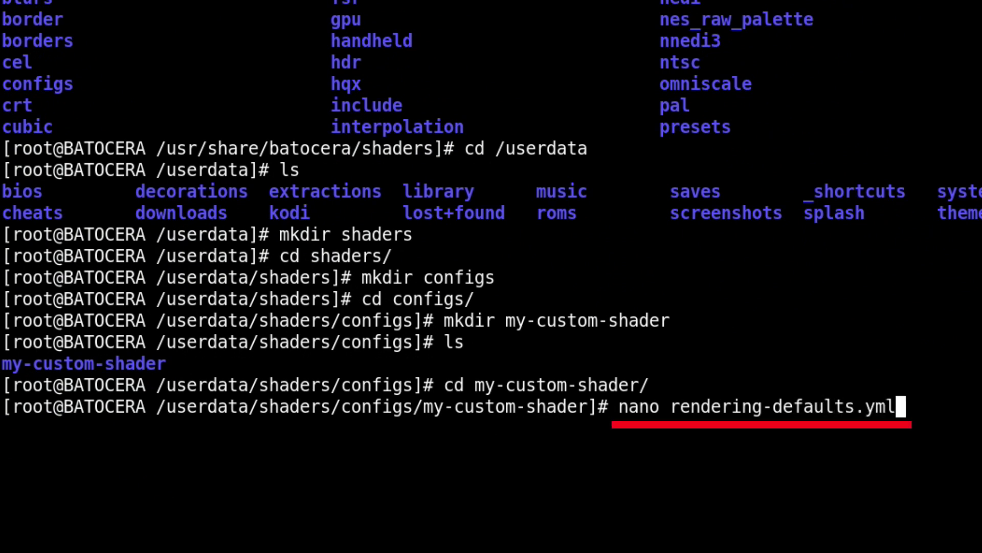
{"action": "key", "text": "Return"}
Write two '##' comment lines, then 'default:' with 'shader: scalefx/scalefx' and 'scanline: false'
{"action": "type", "text": "## My custom shader!"}
{"action": "key", "text": "Return"}
{"action": "type", "text": "## Like and subscribe!"}
{"action": "key", "text": "Return"}
{"action": "key", "text": "Return"}
{"action": "type", "text": "default:"}
{"action": "key", "text": "Return"}
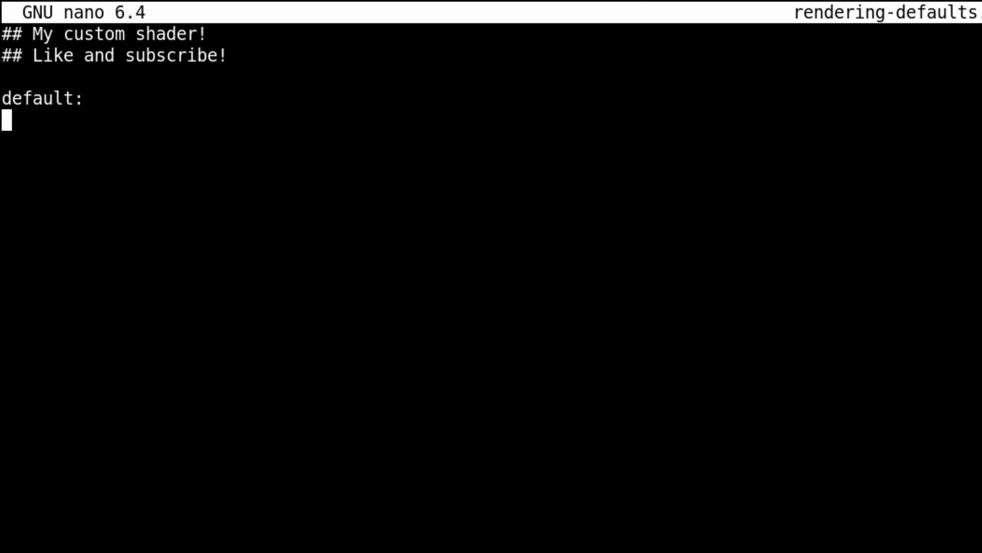
{"action": "type", "text": "shader:"}
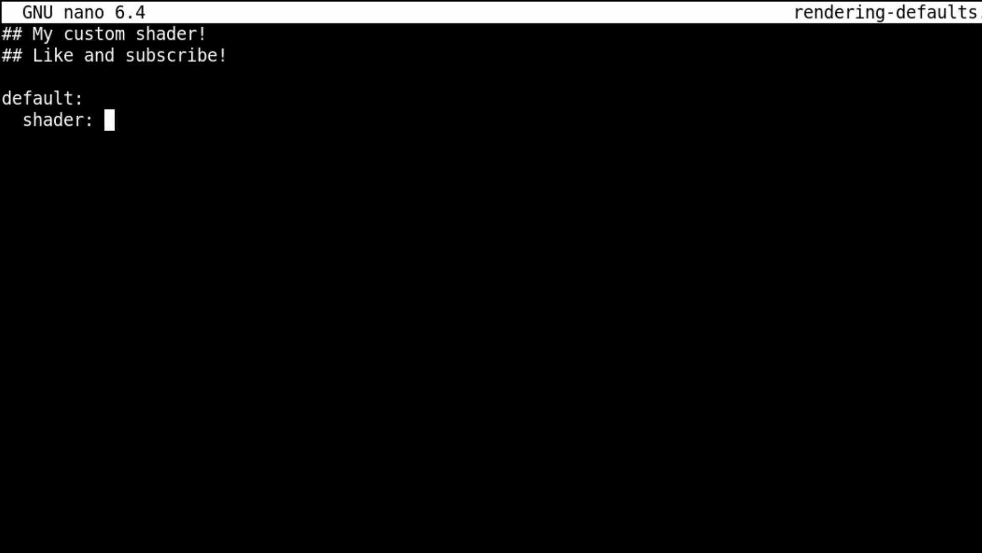
{"action": "type", "text": " scale"}
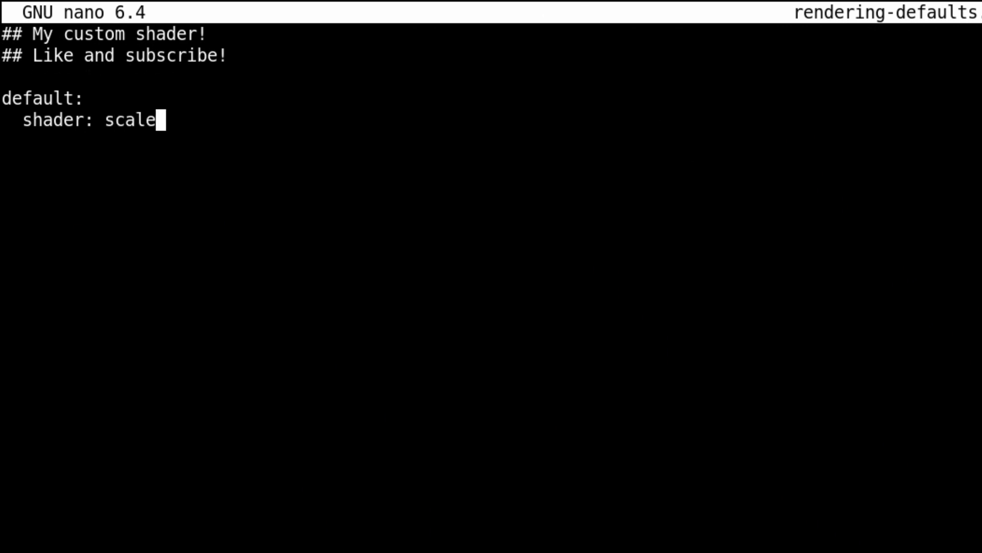
{"action": "type", "text": "fx/scalefx"}
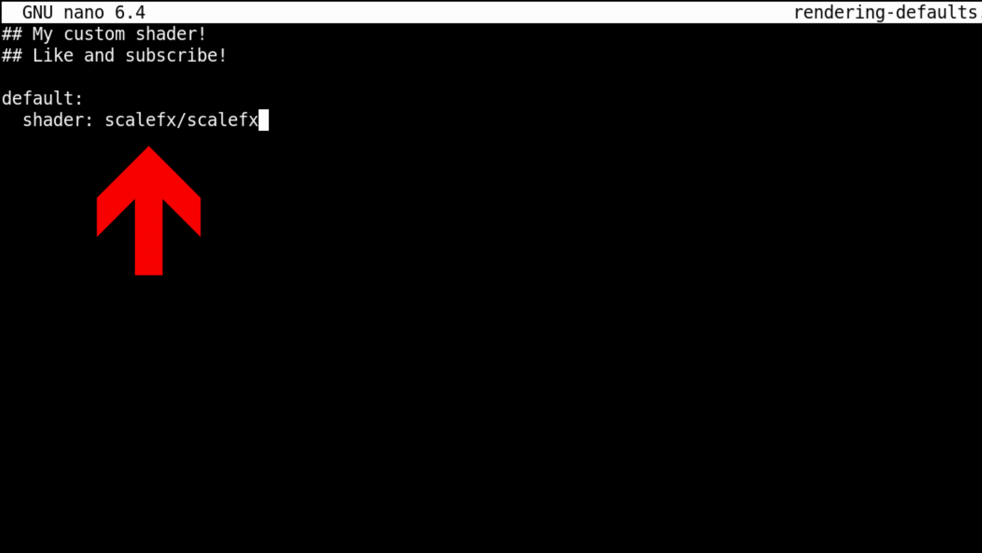
{"action": "key", "text": "Return"}
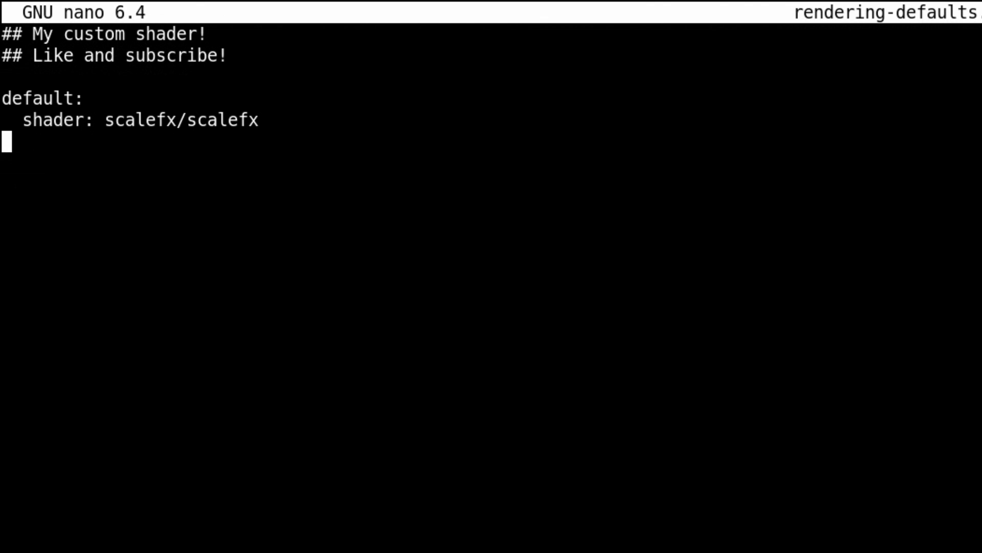
{"action": "type", "text": "scanline:"}
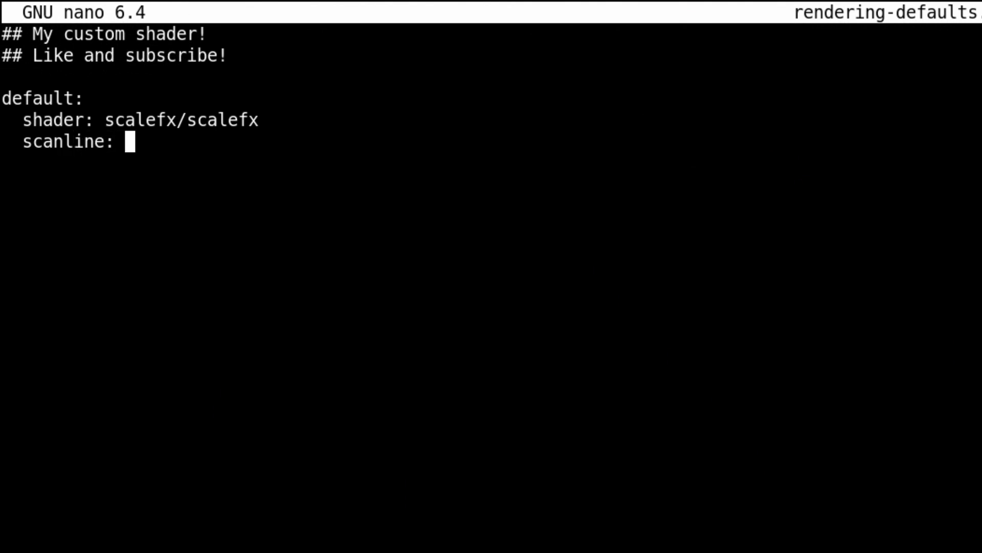
{"action": "type", "text": " false"}
{"action": "key", "text": "Return"}
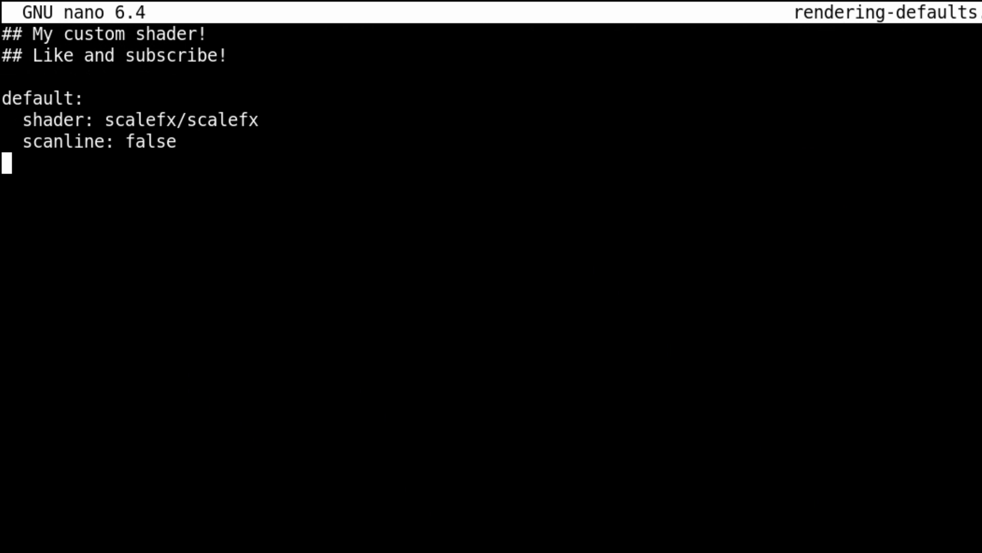
Save rendering-defaults.yml with Ctrl+O and exit nano
{"action": "key", "text": "ctrl+o"}
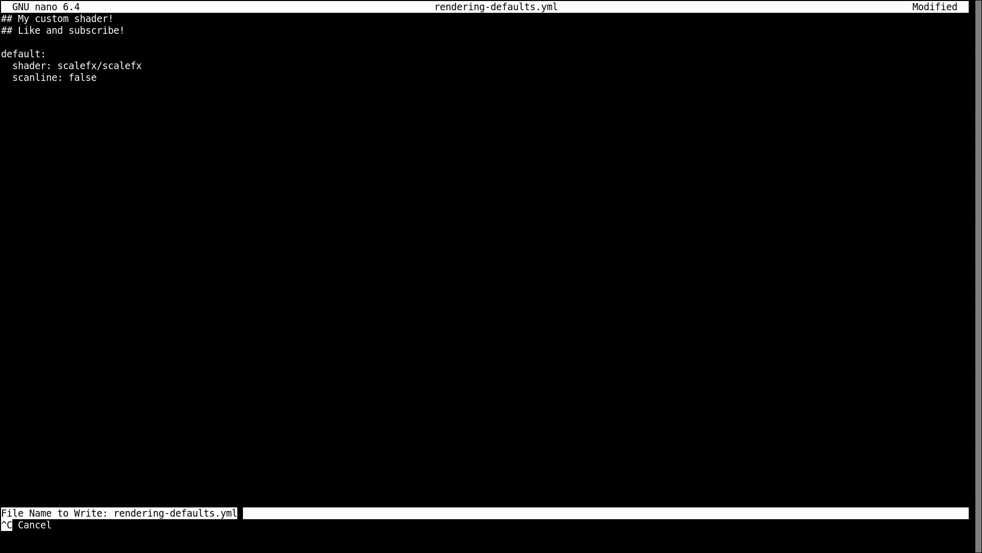
{"action": "key", "text": "Return"}
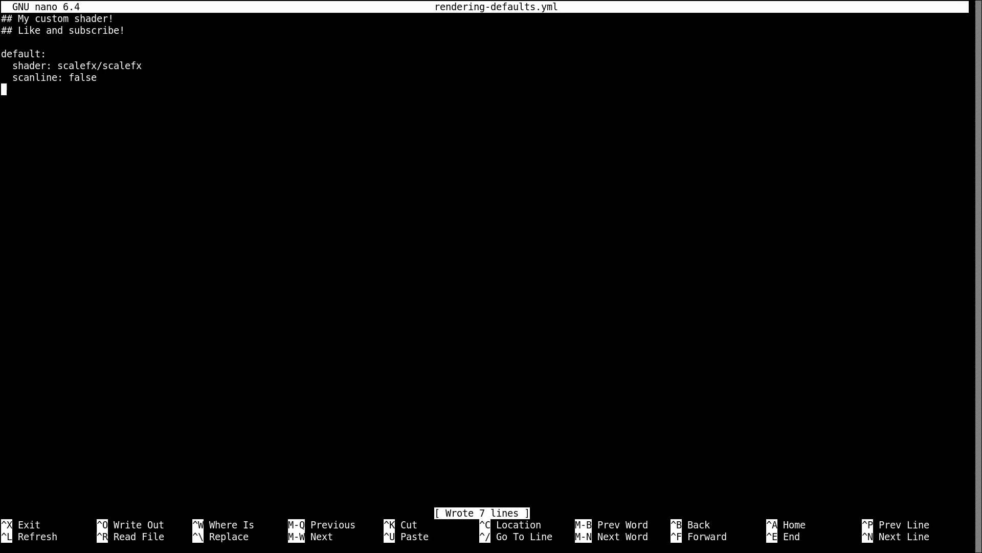
{"action": "key", "text": "ctrl+x"}
Exit the terminal and close the file manager window via File > Close Window
{"action": "type", "text": "exit"}
{"action": "key", "text": "Return"}
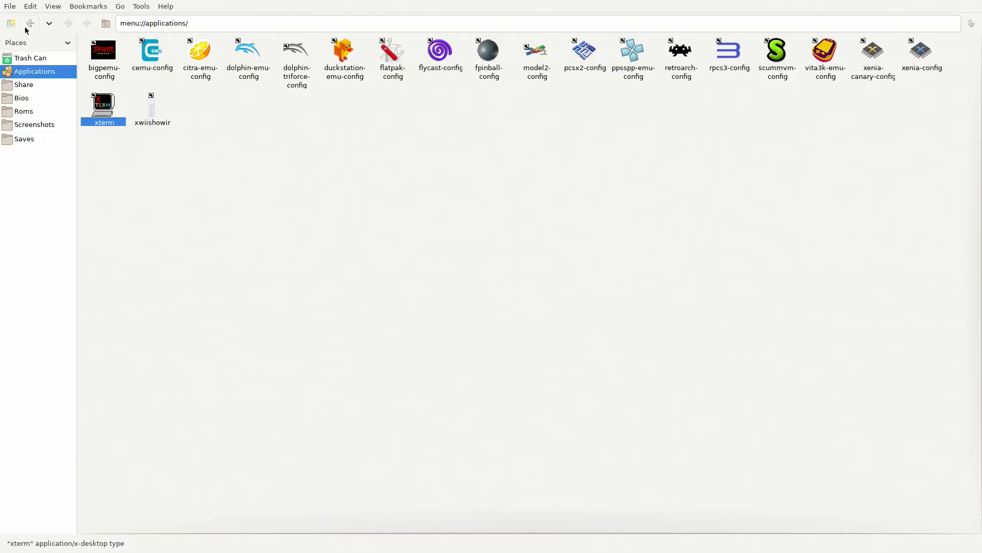
{"action": "left_click", "coordinate": [5, 6]}
{"action": "left_click", "coordinate": [39, 85]}
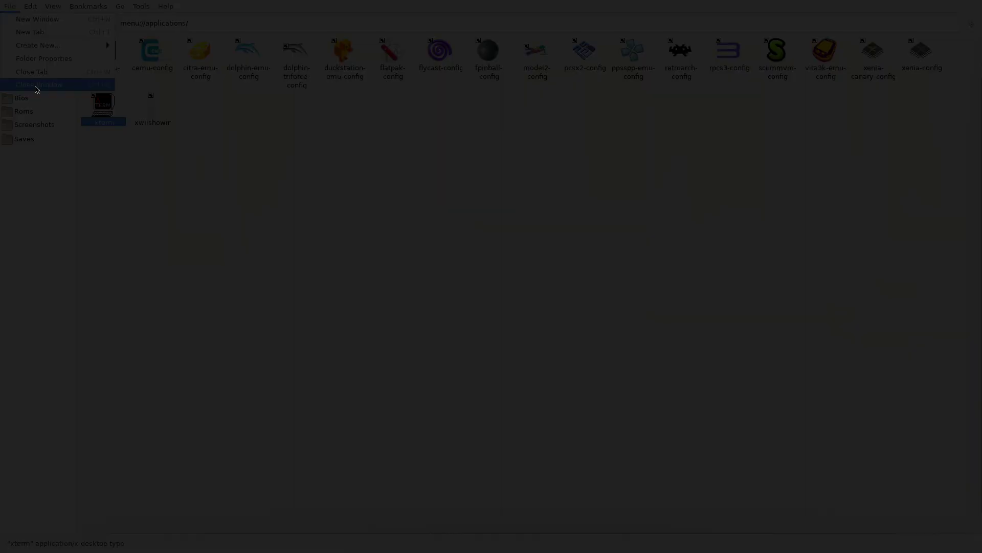
Choose MY-CUSTOM-SHADER as Super Castlevania IV's shader set
{"action": "key", "text": "Return"}
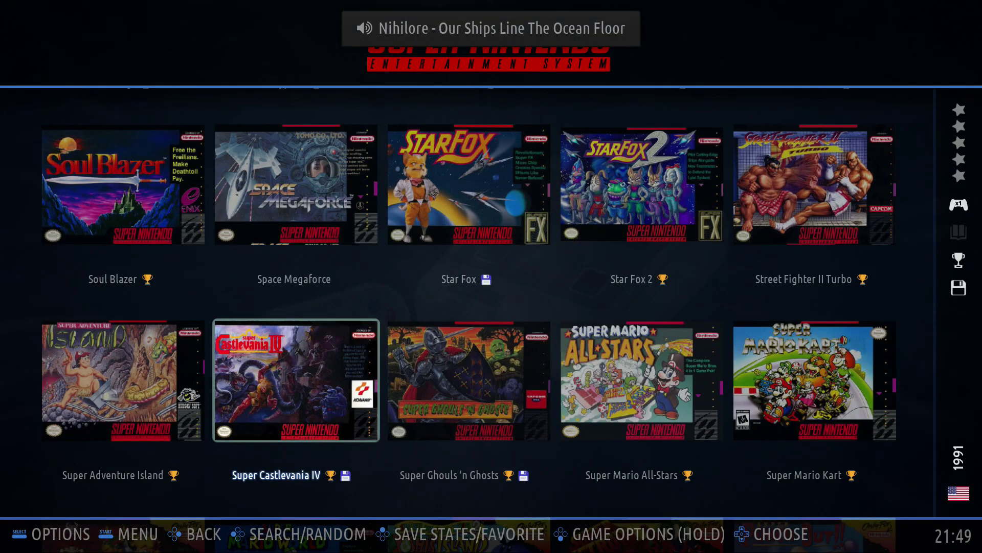
{"action": "key", "text": "Return"}
{"action": "key", "text": "Down"}
{"action": "key", "text": "Down"}
{"action": "key", "text": "Down"}
{"action": "key", "text": "Return"}
{"action": "key", "text": "Return"}
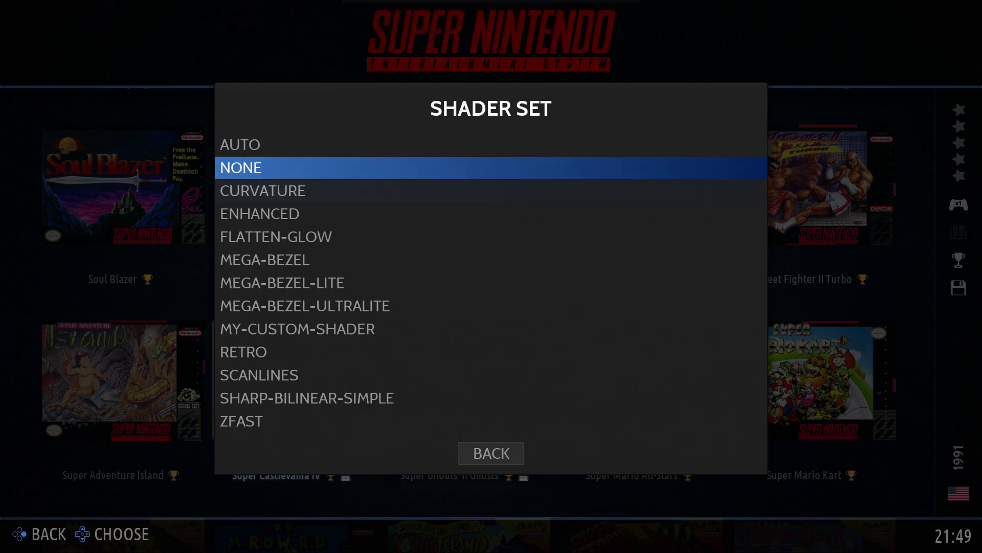
{"action": "key", "text": "Down"}
{"action": "key", "text": "Down"}
{"action": "key", "text": "Down"}
{"action": "key", "text": "Down"}
{"action": "key", "text": "Down"}
{"action": "key", "text": "Down"}
{"action": "key", "text": "Down"}
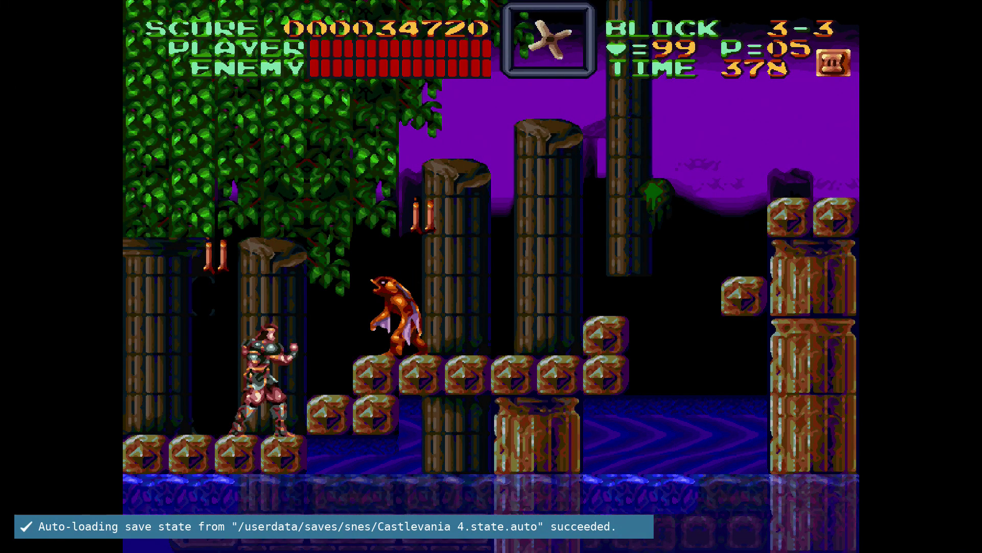
Open RetroArch's in-game shader settings and scroll the pass list down to scalefx-pass4.slang (Shader #5)
{"action": "key", "text": "F1"}
{"action": "key", "text": "Up"}
{"action": "key", "text": "Up"}
{"action": "key", "text": "Return"}
{"action": "key", "text": "Down"}
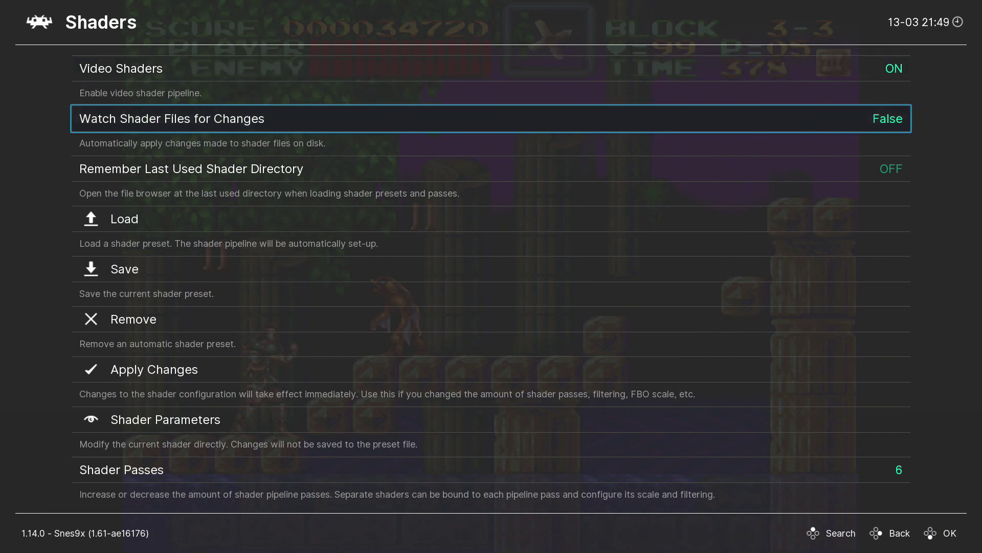
{"action": "key", "text": "Down"}
{"action": "key", "text": "Down"}
{"action": "key", "text": "Down"}
{"action": "key", "text": "Down"}
{"action": "key", "text": "Down"}
{"action": "key", "text": "Down"}
{"action": "key", "text": "Down"}
{"action": "key", "text": "Down"}
{"action": "key", "text": "Down"}
{"action": "key", "text": "Down"}
{"action": "key", "text": "Down"}
{"action": "key", "text": "Down"}
{"action": "key", "text": "Down"}
{"action": "key", "text": "Down"}
{"action": "key", "text": "Down"}
{"action": "key", "text": "Down"}
{"action": "key", "text": "Down"}
{"action": "key", "text": "Down"}
{"action": "key", "text": "Down"}
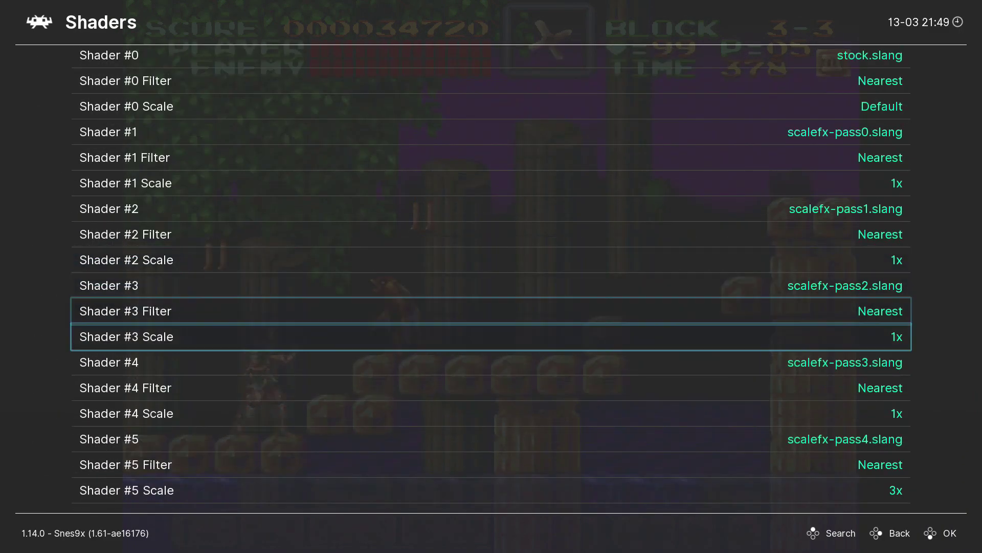
{"action": "key", "text": "Down"}
{"action": "key", "text": "Down"}
{"action": "key", "text": "Down"}
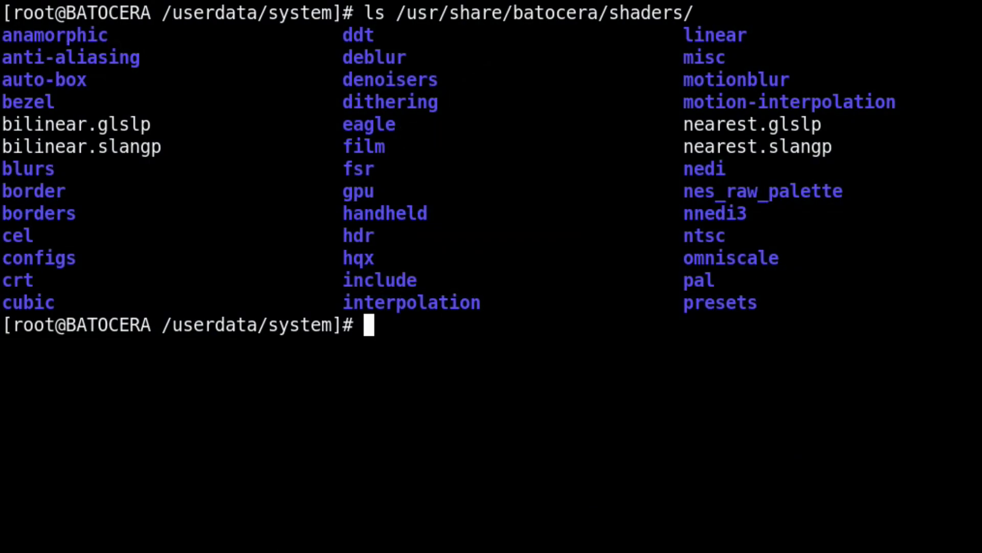
List the contents of the scalefx shader folder
{"action": "key", "text": "Up"}
{"action": "type", "text": "scalefx"}
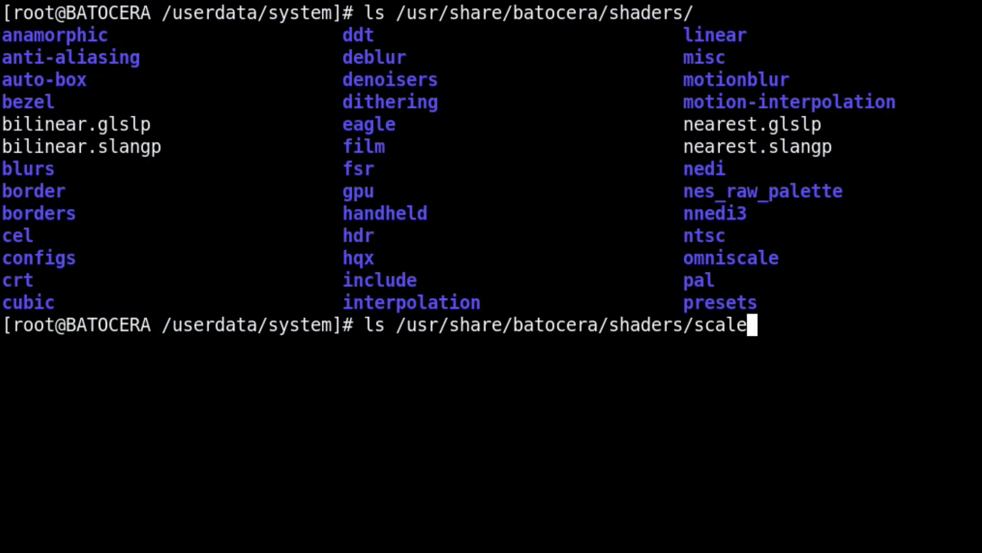
{"action": "key", "text": "Return"}
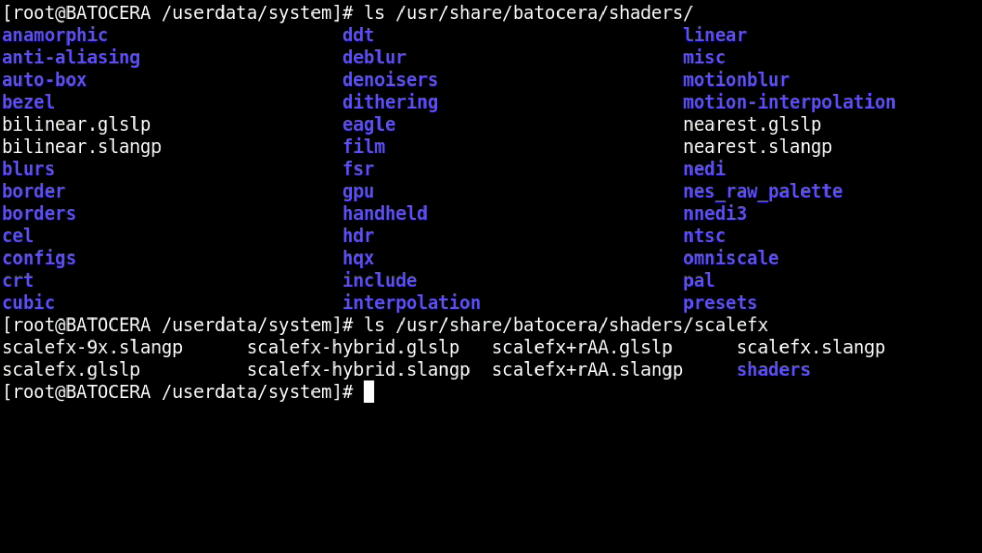
Move into ../shaders/configs/my-custom-shader and prepare the nano command for rendering-defaults.yml
{"action": "type", "text": "cd ../sh"}
{"action": "key", "text": "Tab"}
{"action": "type", "text": "con"}
{"action": "key", "text": "Tab"}
{"action": "type", "text": "my"}
{"action": "key", "text": "Tab"}
{"action": "key", "text": "Return"}
{"action": "type", "text": "nano "}
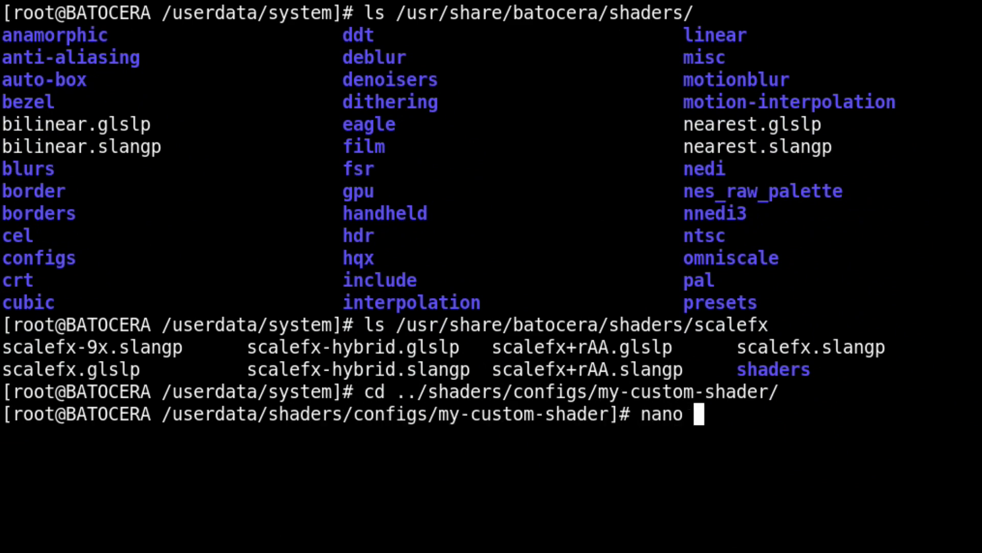
{"action": "type", "text": "rend"}
{"action": "key", "text": "Tab"}
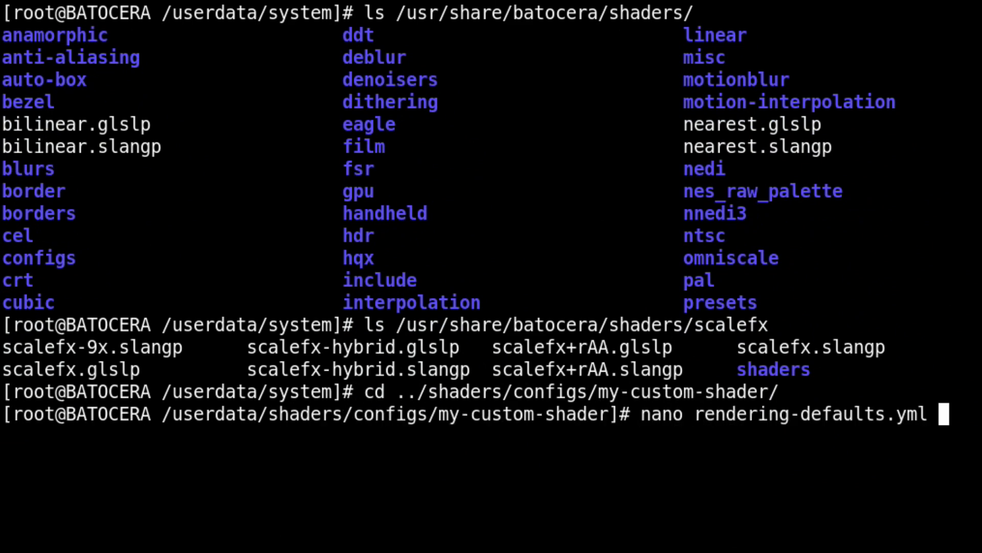
Add an 'nes:' entry with 'shader: scalefx/scalefx-hybrid' below the default section of rendering-defaults.yml
{"action": "key", "text": "Return"}
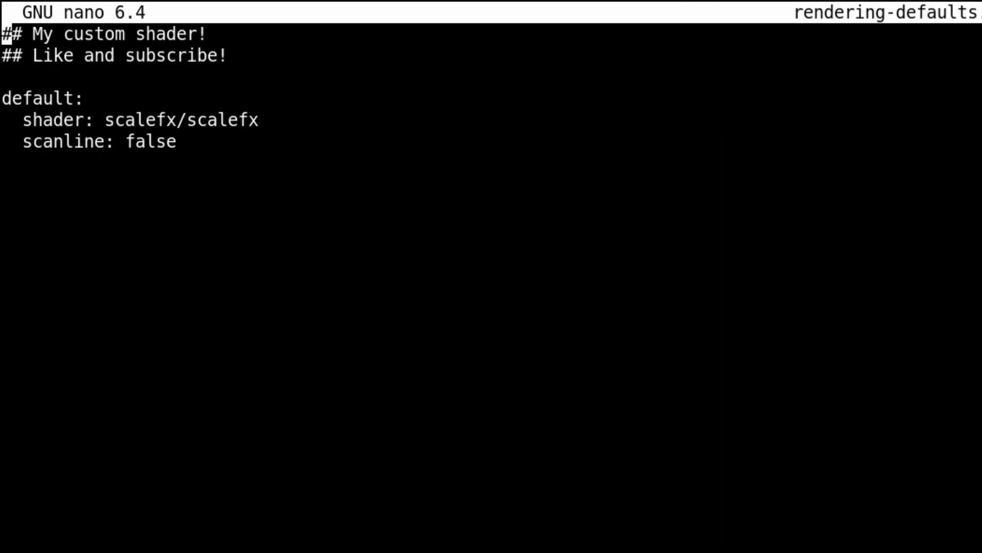
{"action": "key", "text": "Down"}
{"action": "key", "text": "Down"}
{"action": "key", "text": "Down"}
{"action": "key", "text": "Down"}
{"action": "key", "text": "Down"}
{"action": "key", "text": "Down"}
{"action": "key", "text": "Down"}
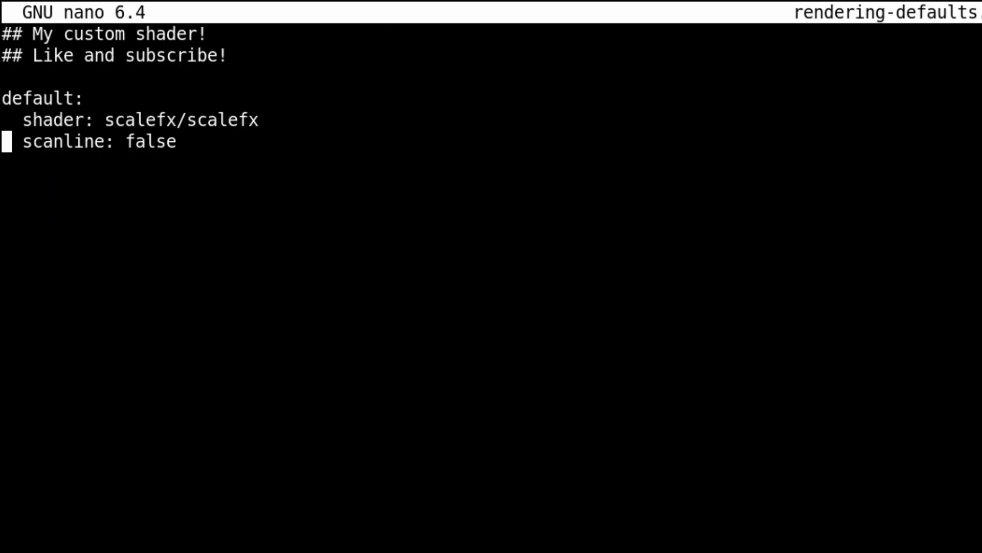
{"action": "type", "text": "nes:"}
{"action": "key", "text": "Return"}
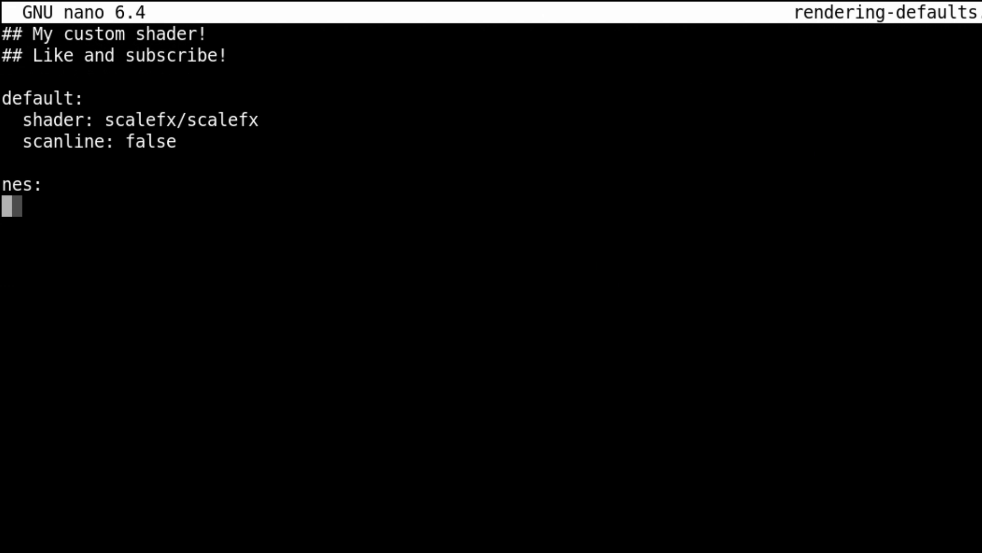
{"action": "type", "text": "shader: scalefx/scalefx-hybrid"}
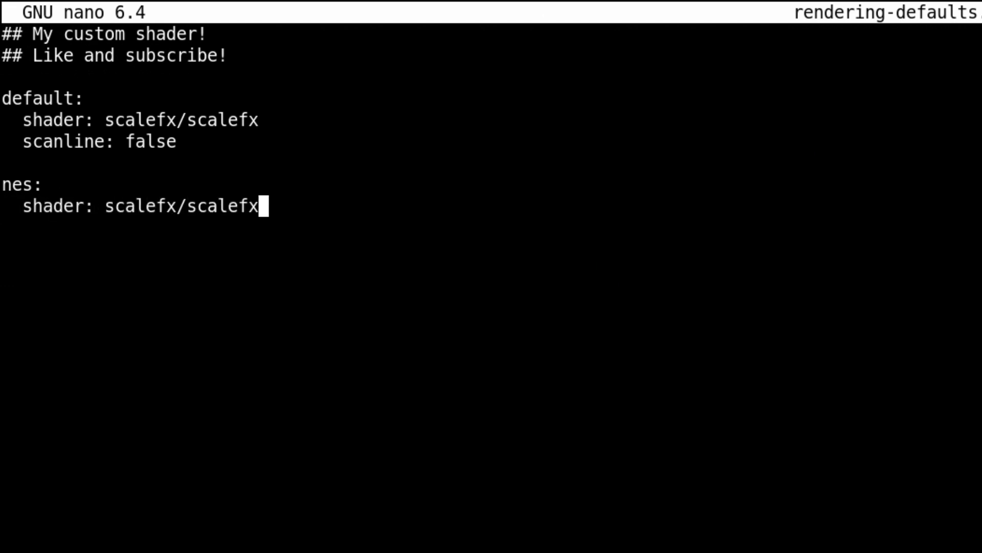
{"action": "key", "text": "Return"}
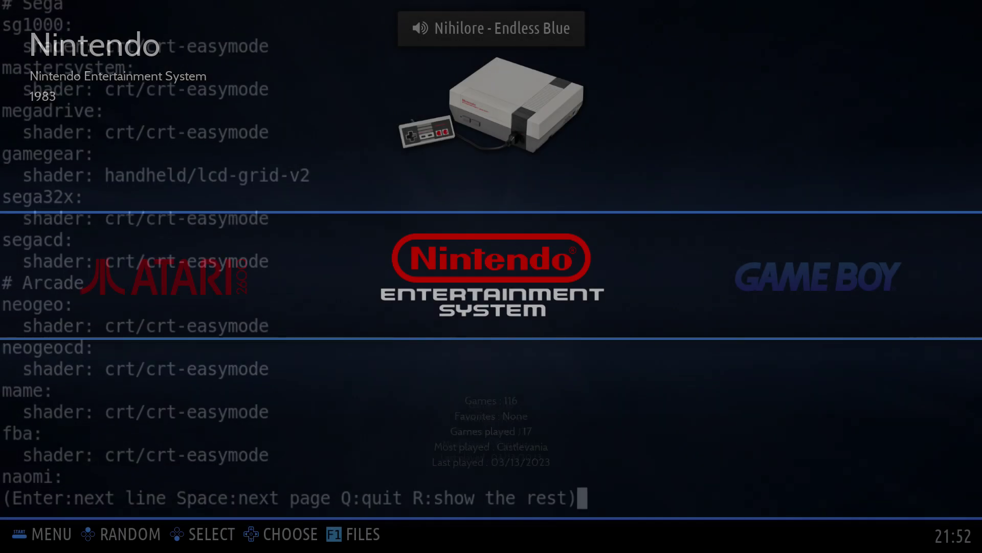
Set 1943: The Battle of Midway's shader set to MY-CUSTOM-SHADER and launch the game
{"action": "key", "text": "Return"}
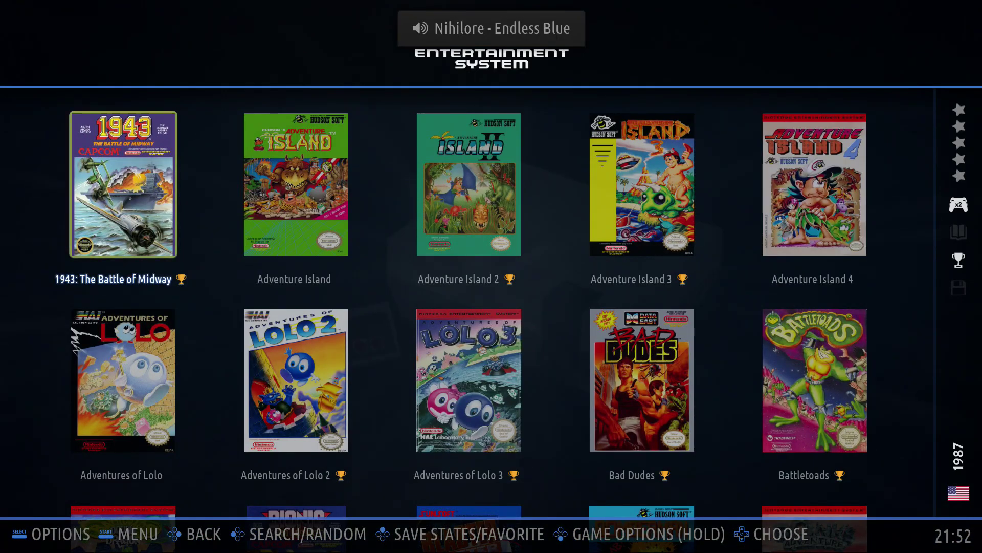
{"action": "key", "text": "Return"}
{"action": "key", "text": "Up"}
{"action": "key", "text": "Up"}
{"action": "key", "text": "Return"}
{"action": "key", "text": "Down"}
{"action": "key", "text": "Down"}
{"action": "key", "text": "Down"}
{"action": "key", "text": "Return"}
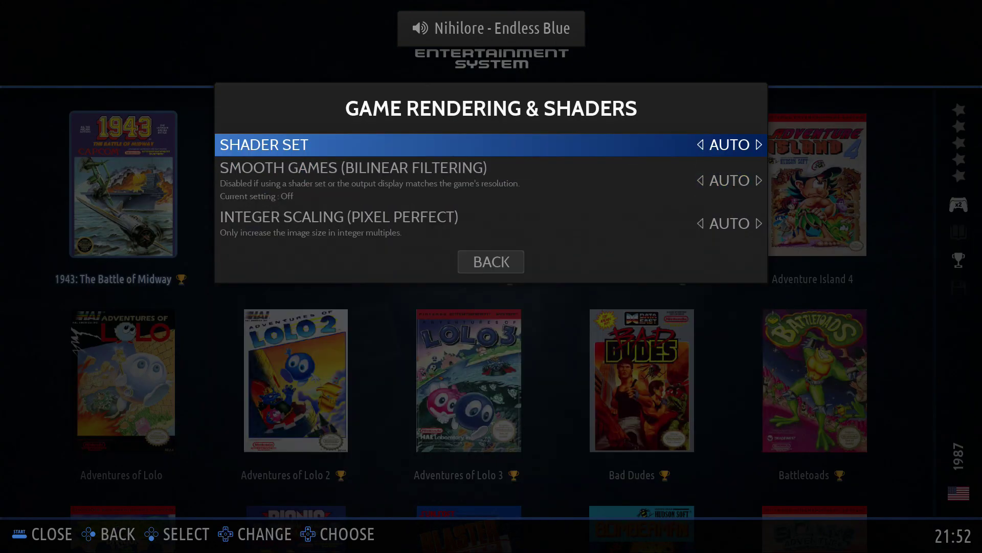
{"action": "key", "text": "Return"}
{"action": "key", "text": "Down"}
{"action": "key", "text": "Down"}
{"action": "key", "text": "Down"}
{"action": "key", "text": "Down"}
{"action": "key", "text": "Down"}
{"action": "key", "text": "Down"}
{"action": "key", "text": "Down"}
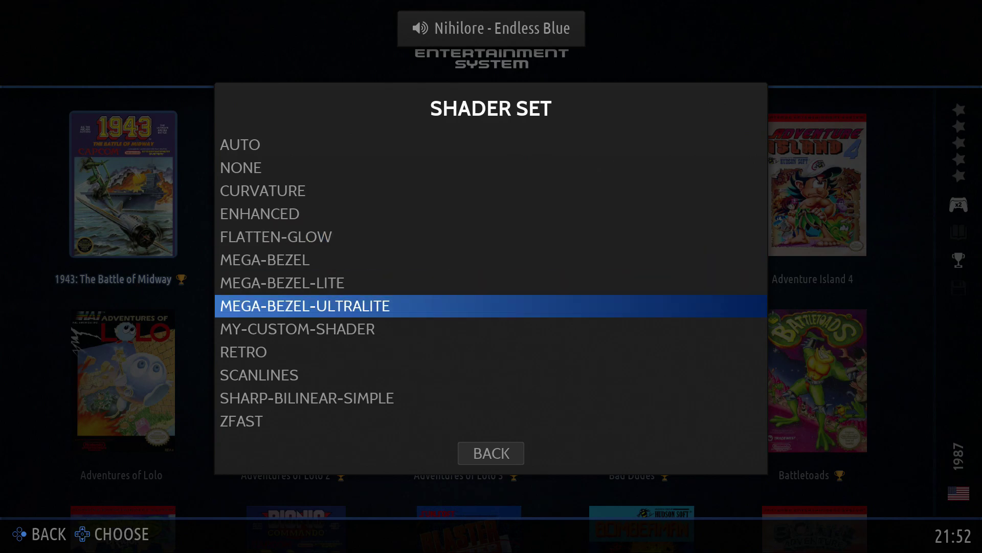
{"action": "key", "text": "Down"}
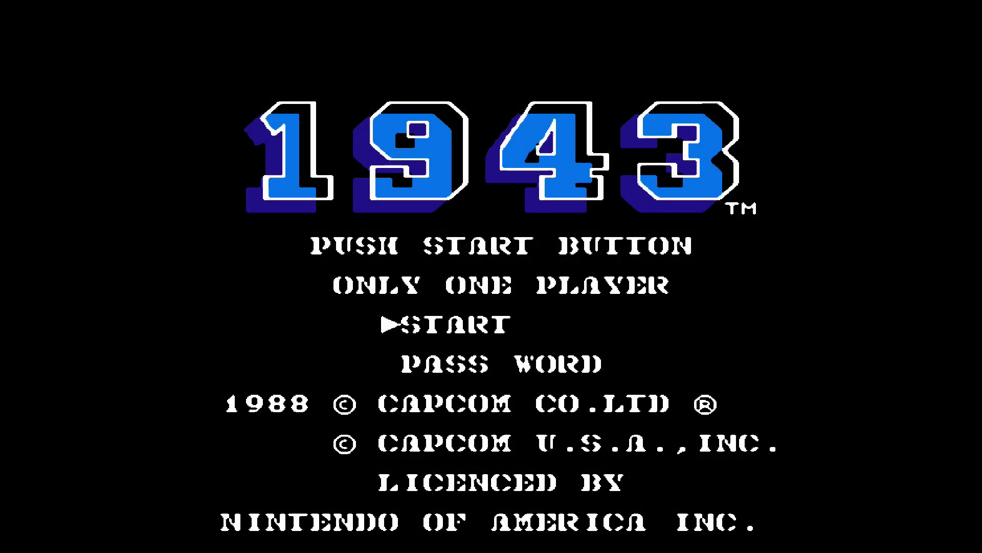
{"action": "key", "text": "F1"}
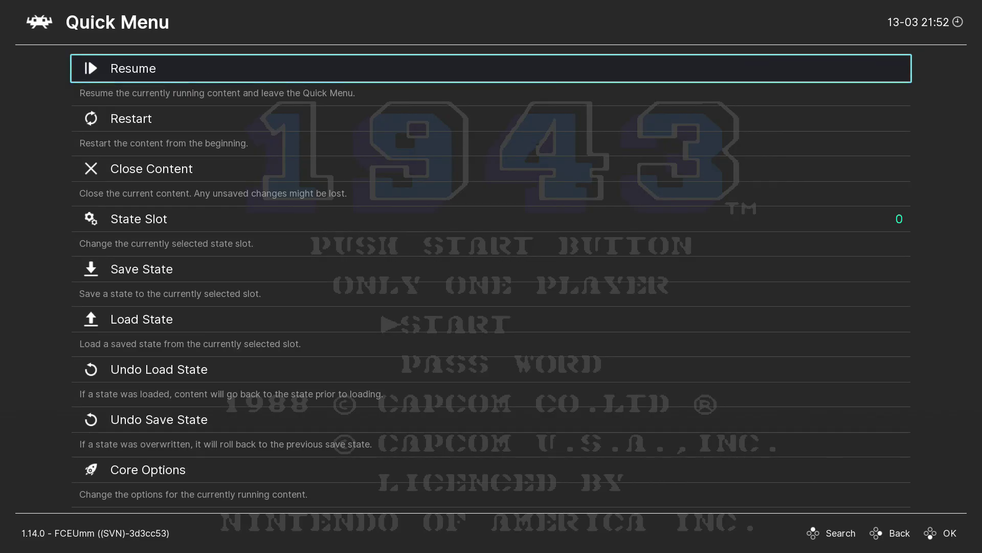
Open 1943's Shaders menu and scroll to Shader #5, scalefx-pass4-hybrid.slang
{"action": "key", "text": "Up"}
{"action": "key", "text": "Up"}
{"action": "key", "text": "Up"}
{"action": "key", "text": "Down"}
{"action": "key", "text": "Return"}
{"action": "key", "text": "Up"}
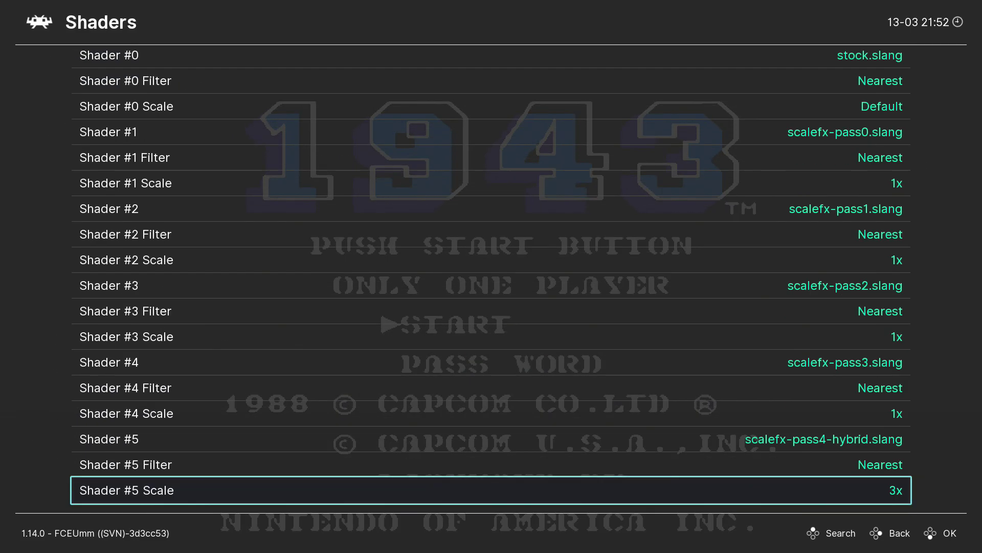
{"action": "key", "text": "Up"}
{"action": "key", "text": "Up"}
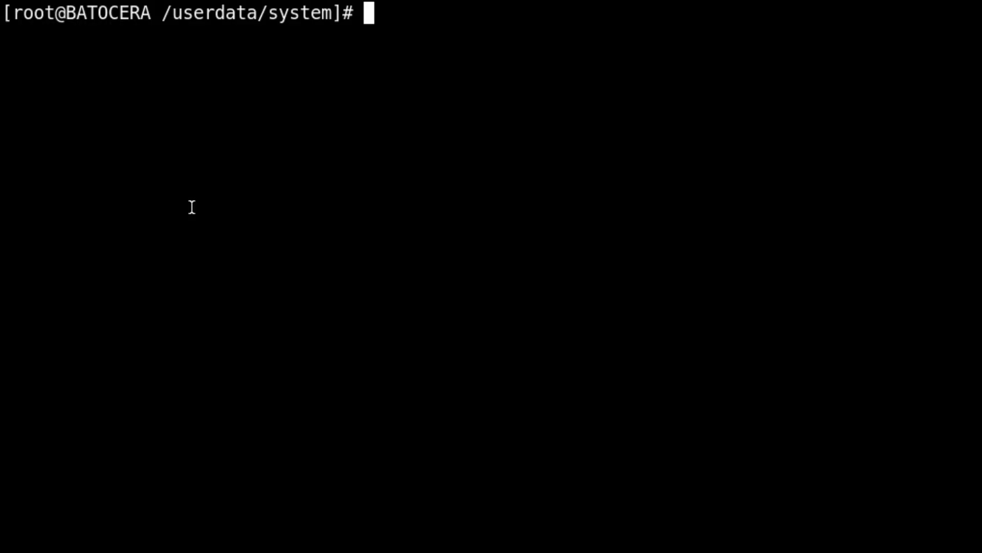
From /userdata, list the downloads folder and the my-downloaded-shader folder's files
{"action": "type", "text": "cd ../"}
{"action": "key", "text": "Return"}
{"action": "type", "text": "ls "}
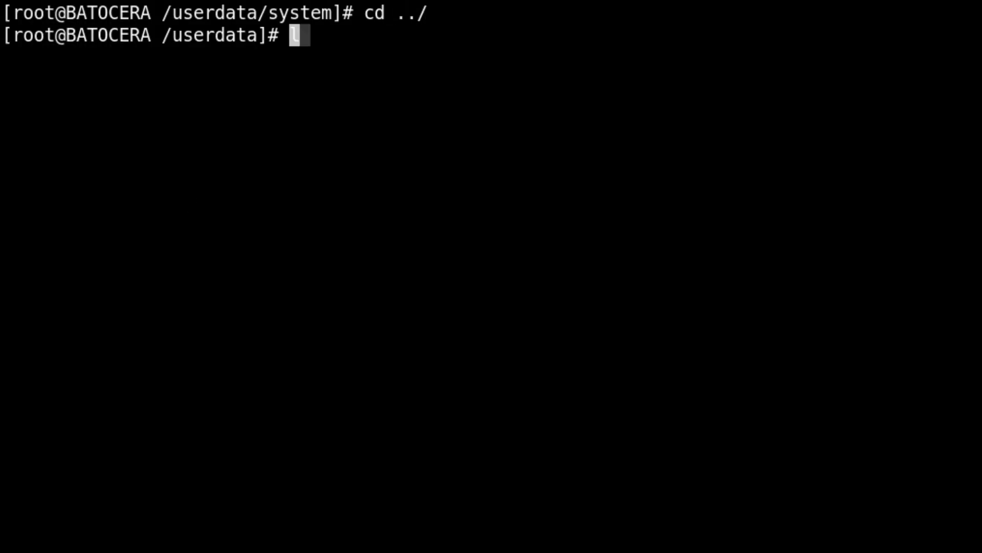
{"action": "type", "text": "downloads/"}
{"action": "key", "text": "Return"}
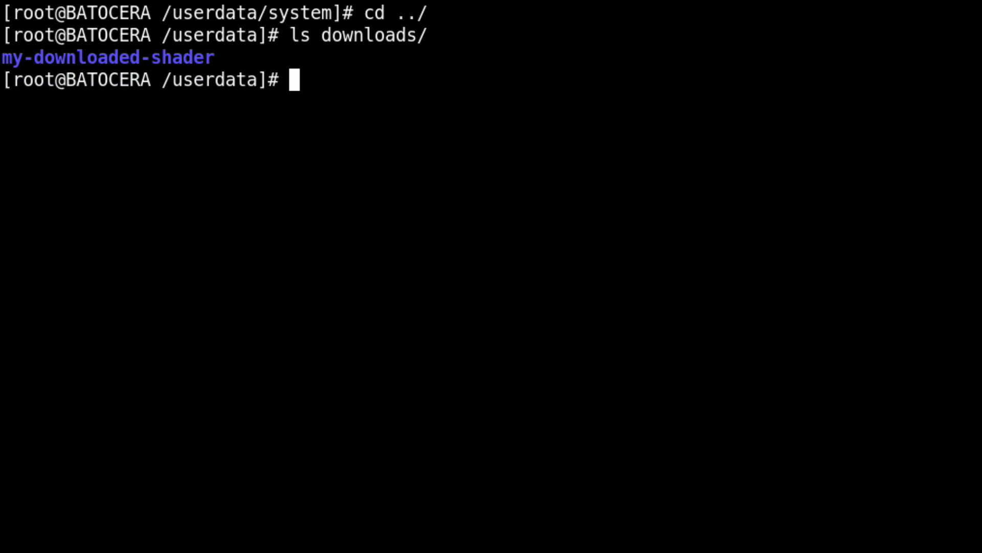
{"action": "key", "text": "Up"}
{"action": "type", "text": "my"}
{"action": "key", "text": "Tab"}
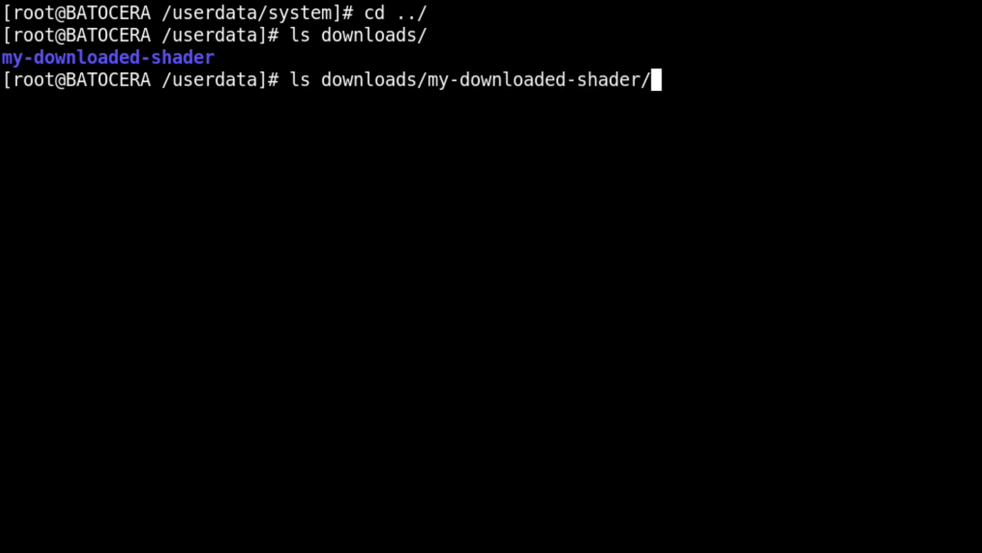
{"action": "key", "text": "Return"}
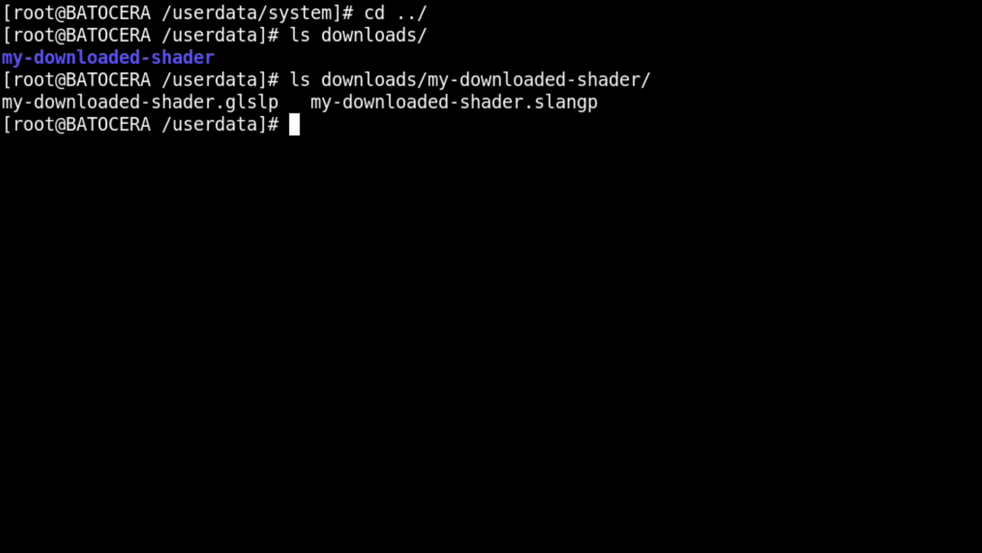
Move ../downloads/my-downloaded-shader into the /userdata/shaders folder
{"action": "type", "text": "cd shaders/"}
{"action": "key", "text": "Return"}
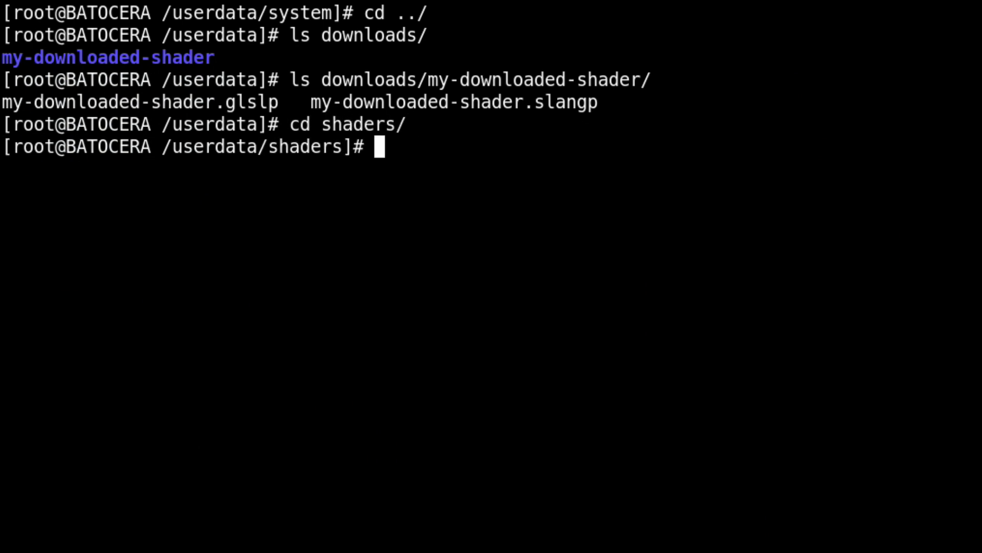
{"action": "type", "text": "ls"}
{"action": "key", "text": "Return"}
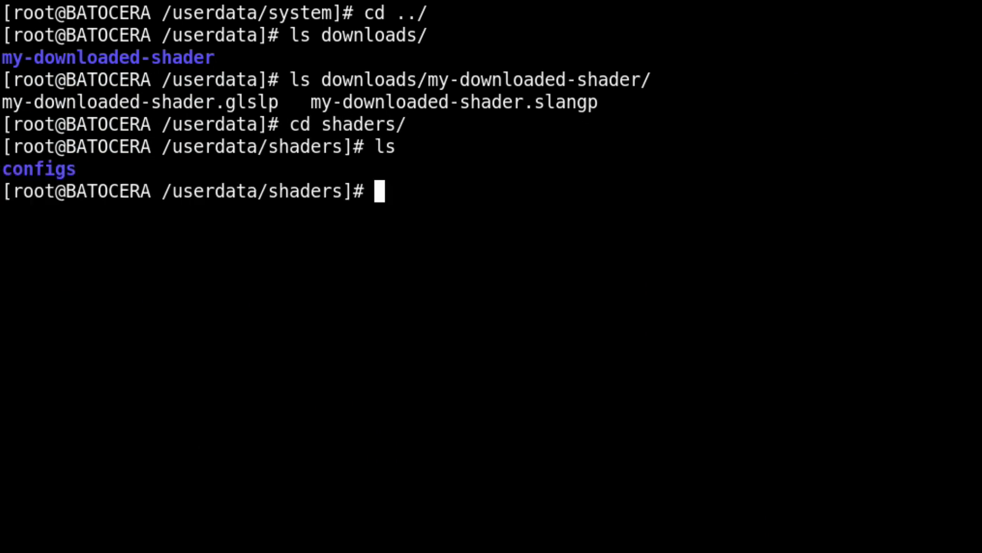
{"action": "type", "text": "mv ../dow"}
{"action": "key", "text": "Tab"}
{"action": "type", "text": "m"}
{"action": "key", "text": "Tab"}
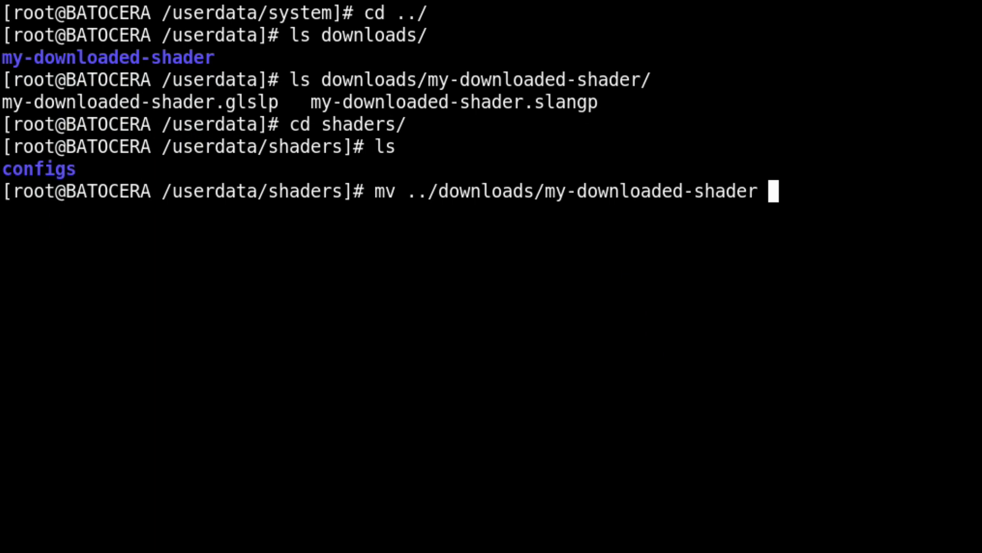
{"action": "type", "text": "./"}
{"action": "key", "text": "Return"}
List the shaders folder in detail and the moved my-downloaded-shader folder's contents
{"action": "type", "text": "ls -l"}
{"action": "key", "text": "Return"}
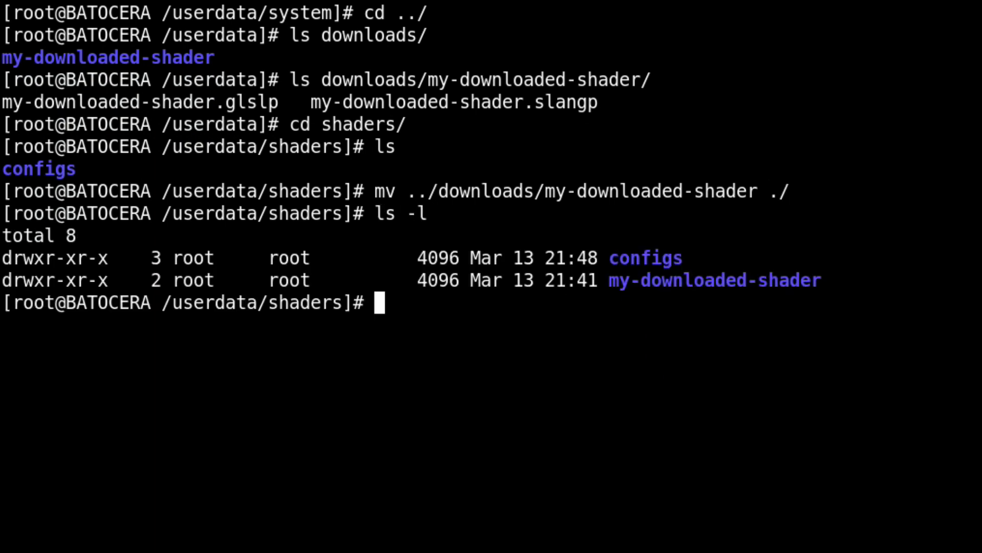
{"action": "type", "text": "ls my"}
{"action": "key", "text": "Tab"}
{"action": "key", "text": "Return"}
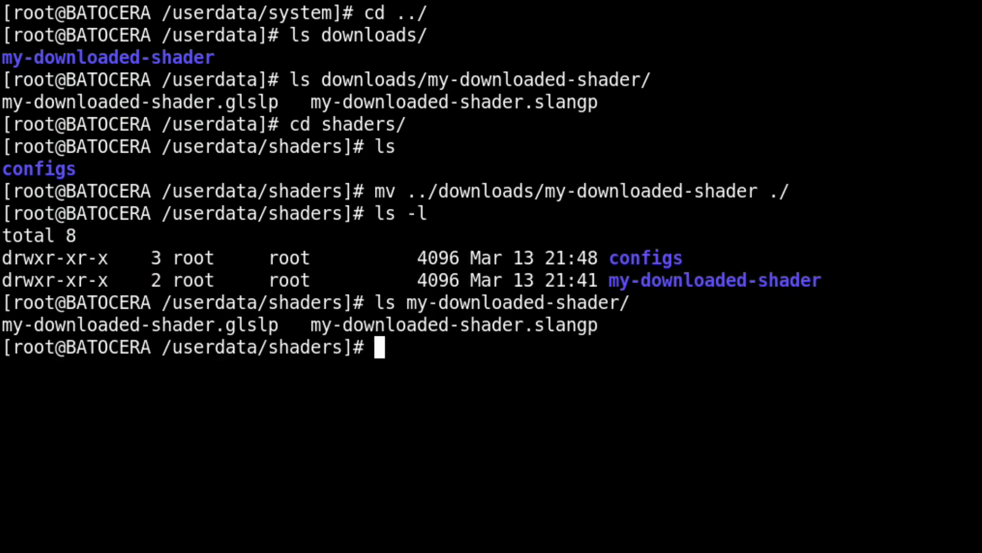
Go into the configs folder, list it, and start a nano command for my-custom-shader
{"action": "type", "text": "cd conf"}
{"action": "key", "text": "Tab"}
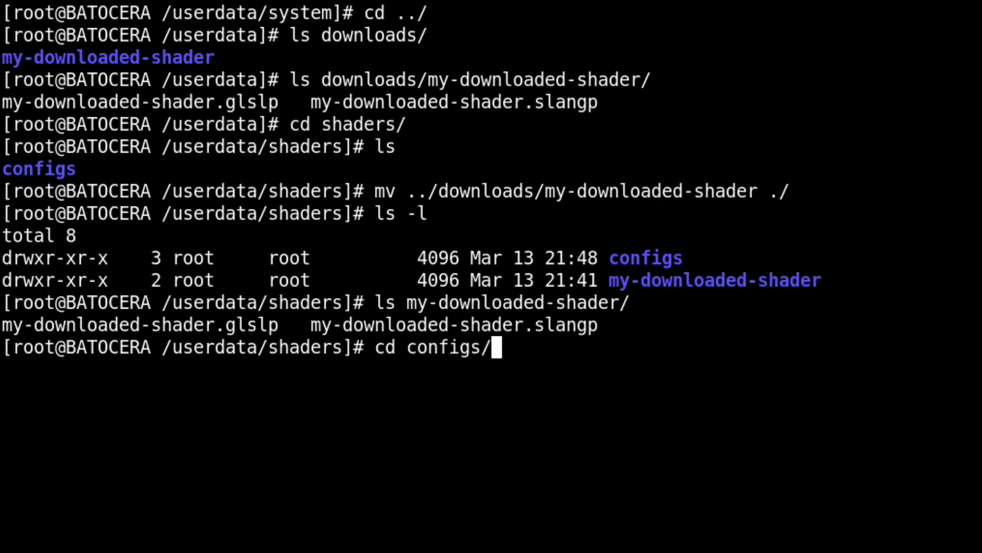
{"action": "key", "text": "Return"}
{"action": "type", "text": "ls"}
{"action": "key", "text": "Return"}
{"action": "type", "text": "nano "}
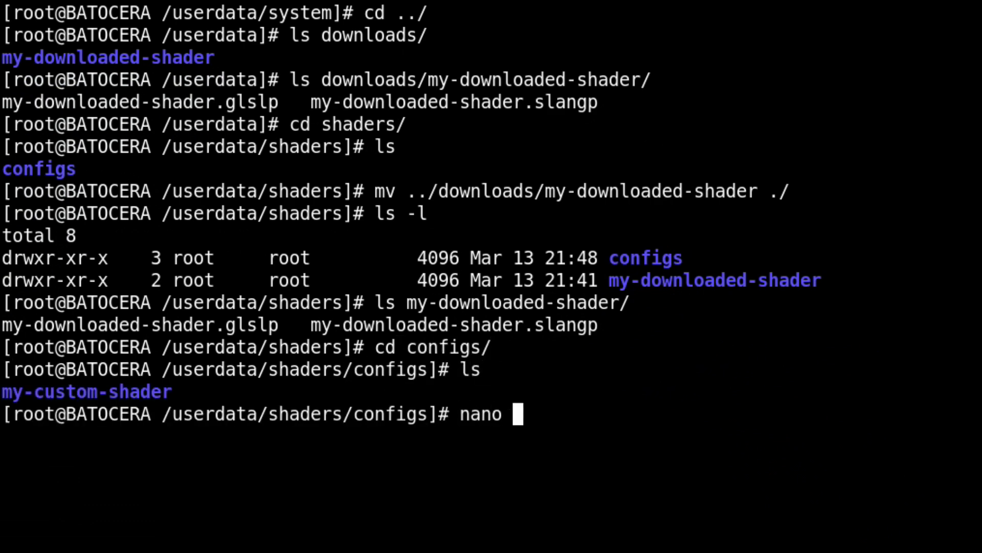
{"action": "type", "text": "my"}
{"action": "key", "text": "Tab"}
Open my-custom-shader/rendering-defaults.yml in nano
{"action": "type", "text": "re"}
{"action": "key", "text": "Tab"}
{"action": "key", "text": "Return"}
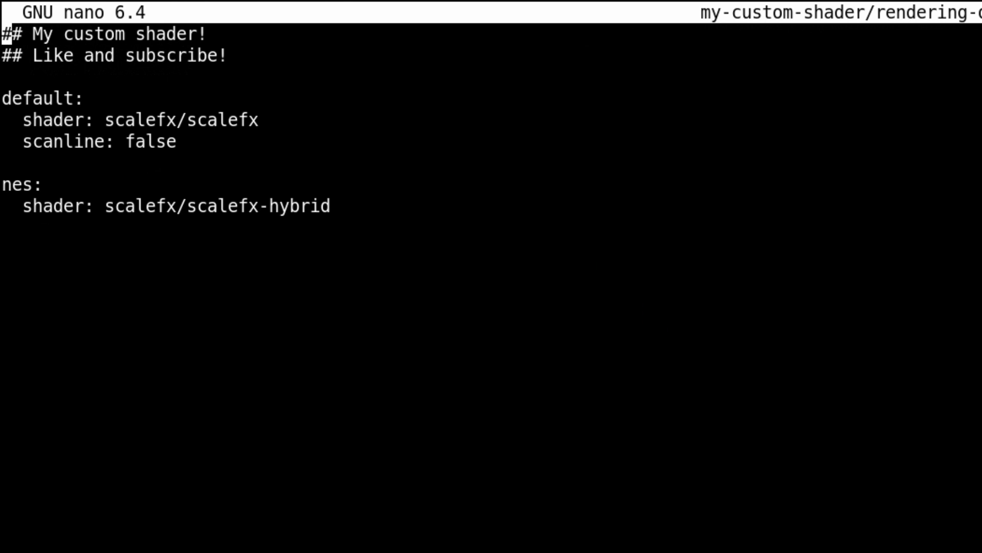
Replace the nes shader scalefx/scalefx-hybrid with my-downloaded-shader/my-downloaded-shader
{"action": "key", "text": "Down"}
{"action": "key", "text": "Down"}
{"action": "key", "text": "Down"}
{"action": "key", "text": "Down"}
{"action": "key", "text": "Down"}
{"action": "key", "text": "Down"}
{"action": "key", "text": "Down"}
{"action": "key", "text": "Down"}
{"action": "key", "text": "Down"}
{"action": "key", "text": "Left"}
{"action": "key", "text": "BackSpace"}
{"action": "key", "text": "BackSpace"}
{"action": "key", "text": "BackSpace"}
{"action": "key", "text": "BackSpace"}
{"action": "key", "text": "BackSpace"}
{"action": "key", "text": "BackSpace"}
{"action": "key", "text": "BackSpace"}
{"action": "key", "text": "BackSpace"}
{"action": "key", "text": "BackSpace"}
{"action": "key", "text": "BackSpace"}
{"action": "key", "text": "BackSpace"}
{"action": "key", "text": "BackSpace"}
{"action": "key", "text": "BackSpace"}
{"action": "key", "text": "BackSpace"}
{"action": "key", "text": "BackSpace"}
{"action": "key", "text": "BackSpace"}
{"action": "key", "text": "BackSpace"}
{"action": "key", "text": "BackSpace"}
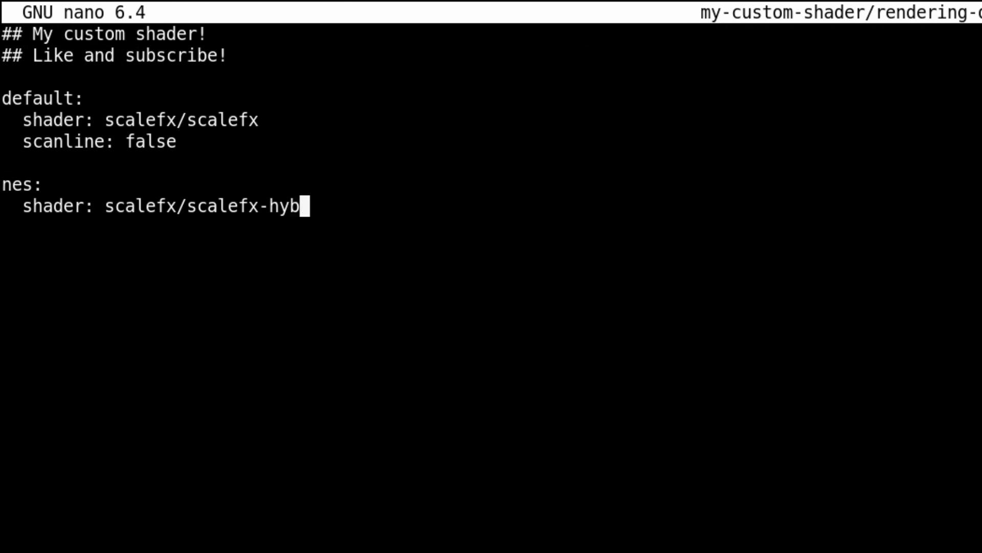
{"action": "key", "text": "BackSpace"}
{"action": "key", "text": "BackSpace"}
{"action": "key", "text": "BackSpace"}
{"action": "key", "text": "BackSpace"}
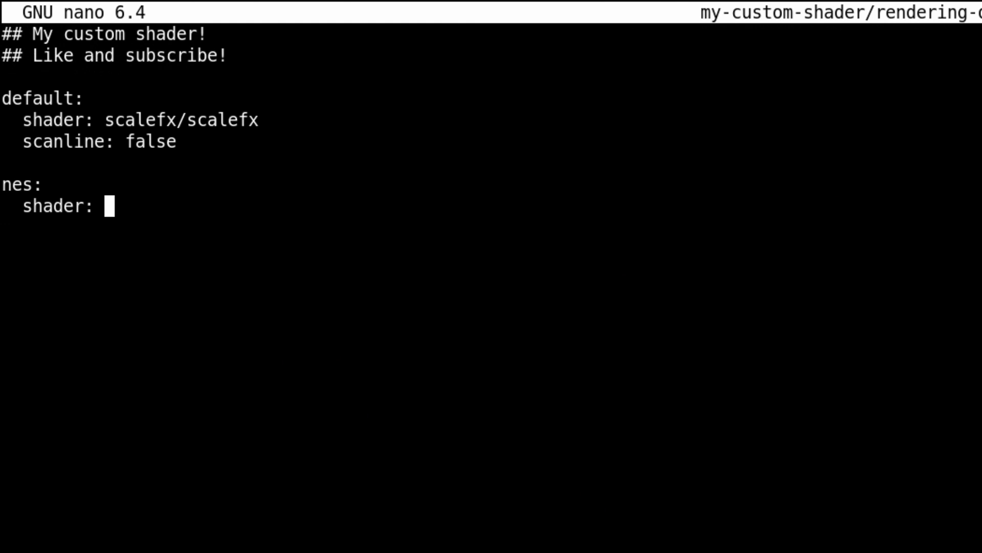
{"action": "type", "text": "my-downloaded-shader/my-downloaded-shader"}
{"action": "key", "text": "Return"}
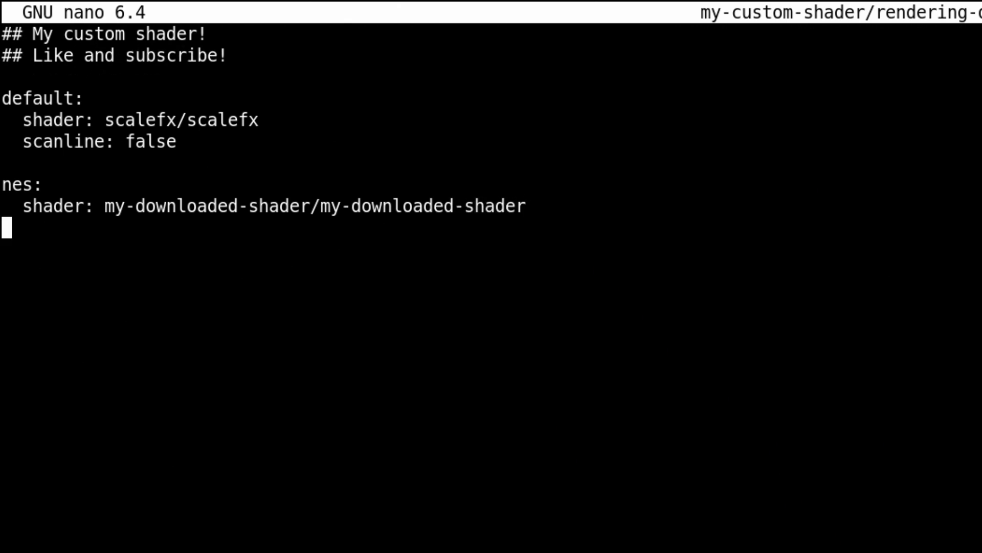
List all files under the shaders folder, then confirm Shader #1 and #0 show vhs.slang and rewind.slang
{"action": "type", "text": "find ."}
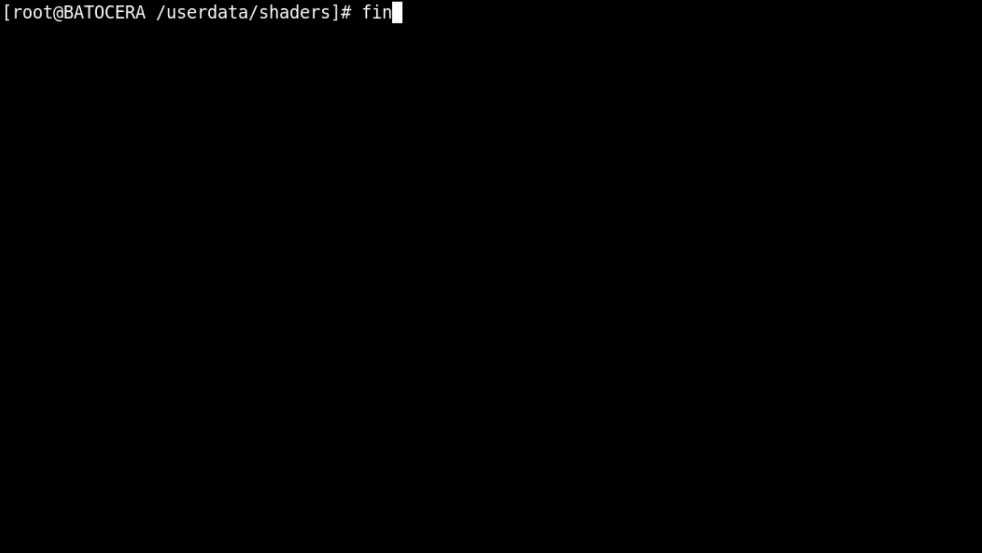
{"action": "key", "text": "Return"}
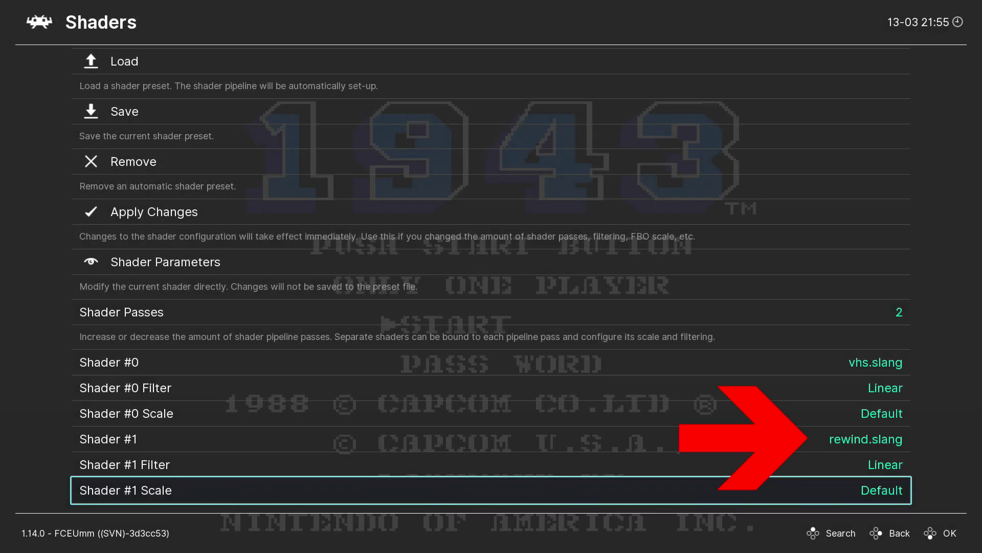
{"action": "key", "text": "Up"}
{"action": "key", "text": "Up"}
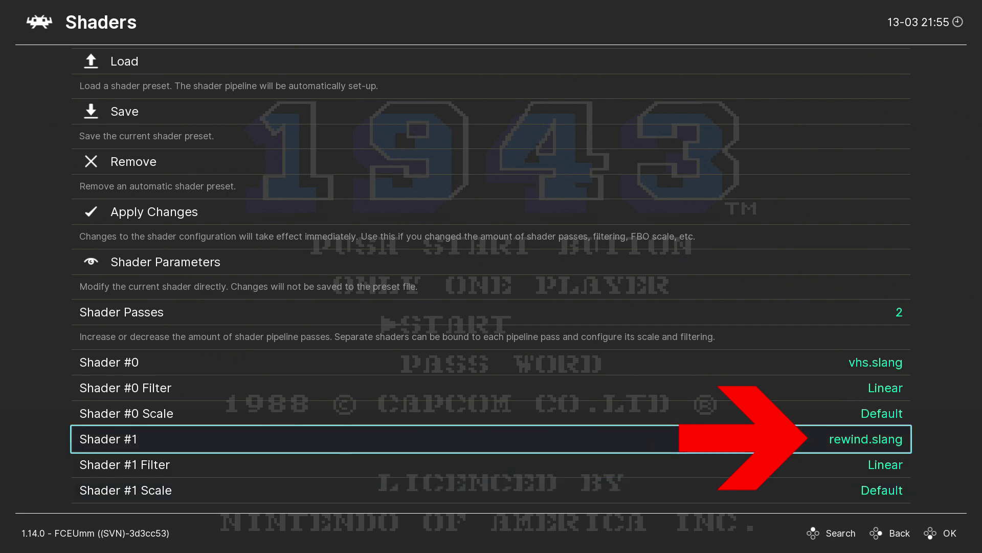
{"action": "key", "text": "Up"}
{"action": "key", "text": "Up"}
{"action": "key", "text": "Up"}
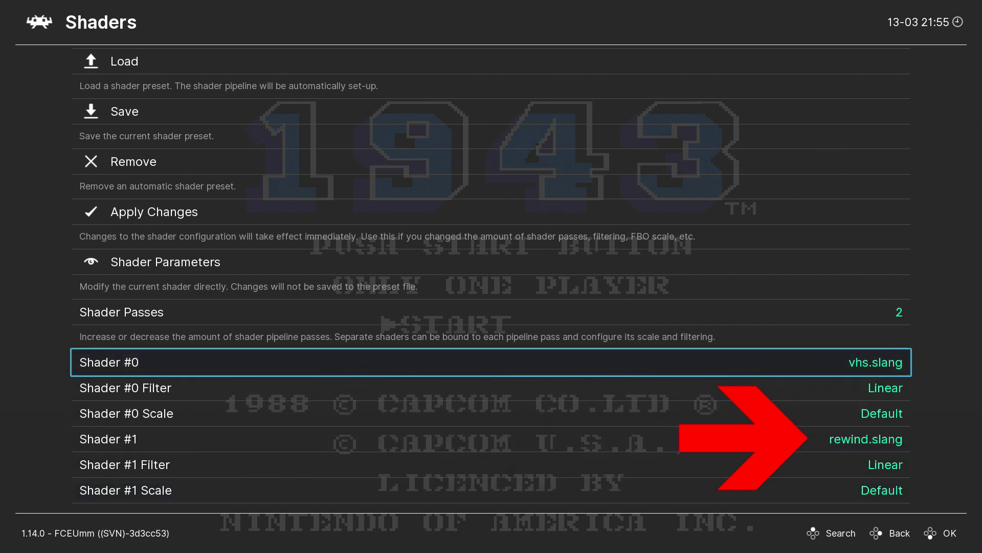